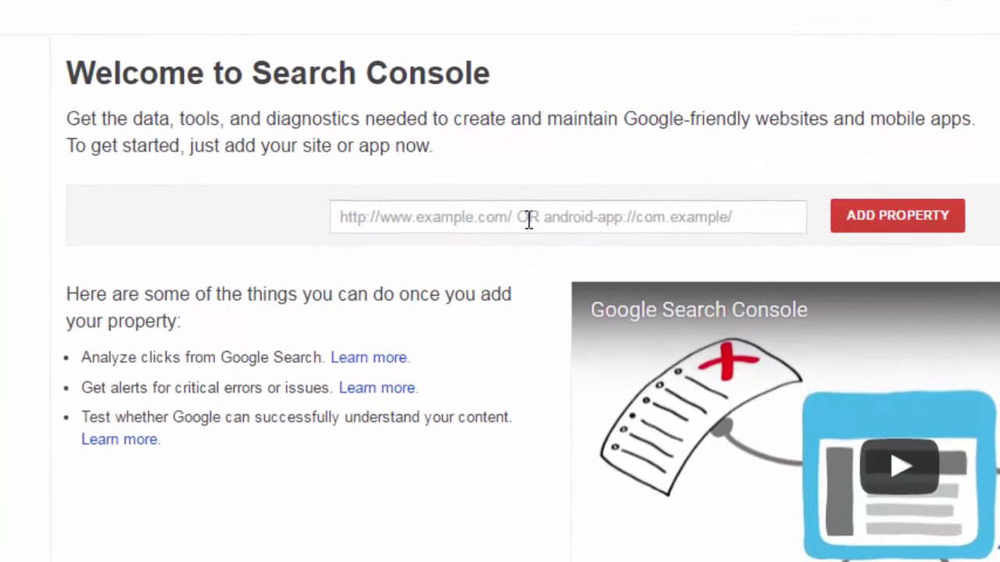
pyautogui.click(528, 219)
pyautogui.write('http://www.seotoolhunter.com')
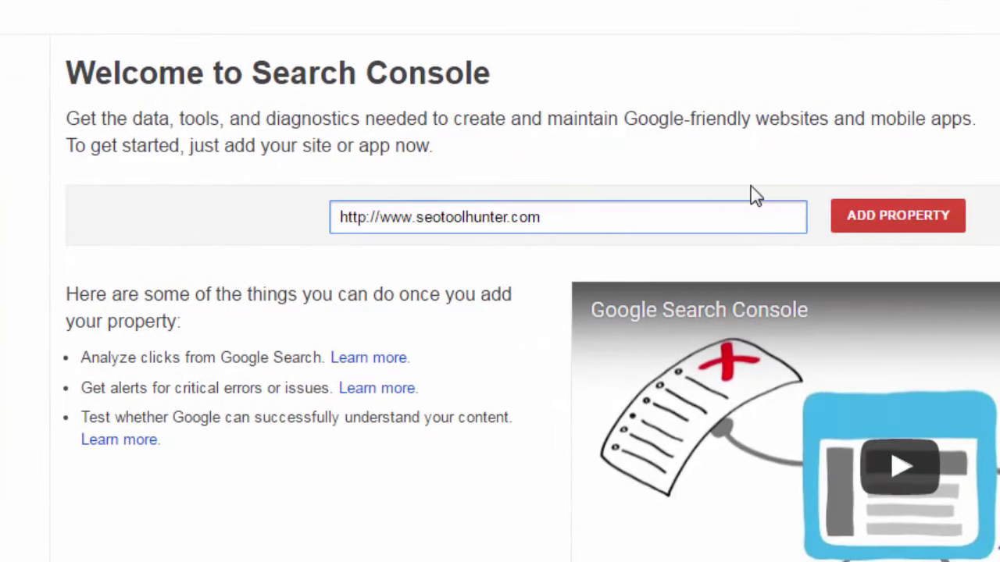
pyautogui.click(891, 222)
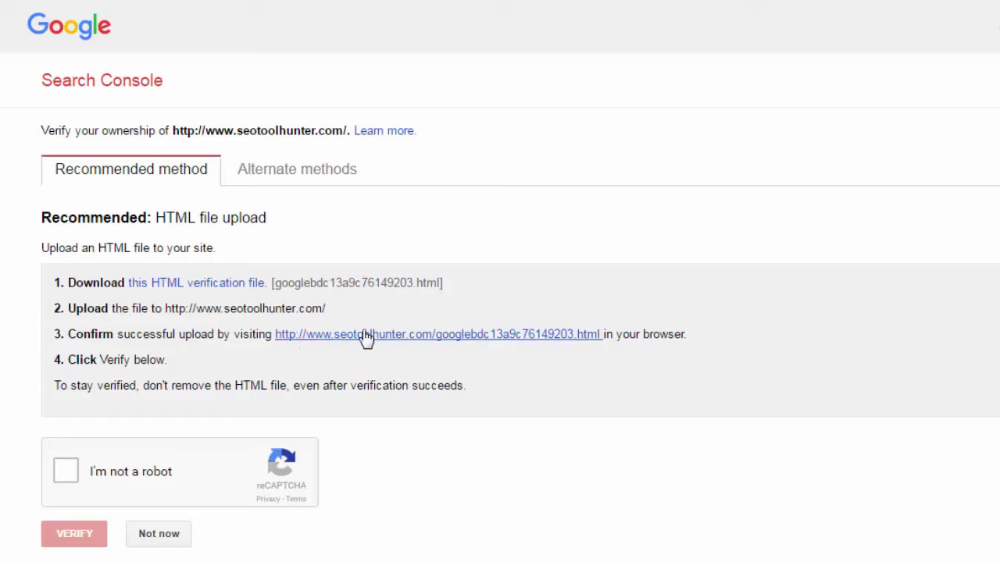
# Complete the robot check to verify site ownership by HTML file upload, and review the alternate verification methods
pyautogui.click(67, 475)
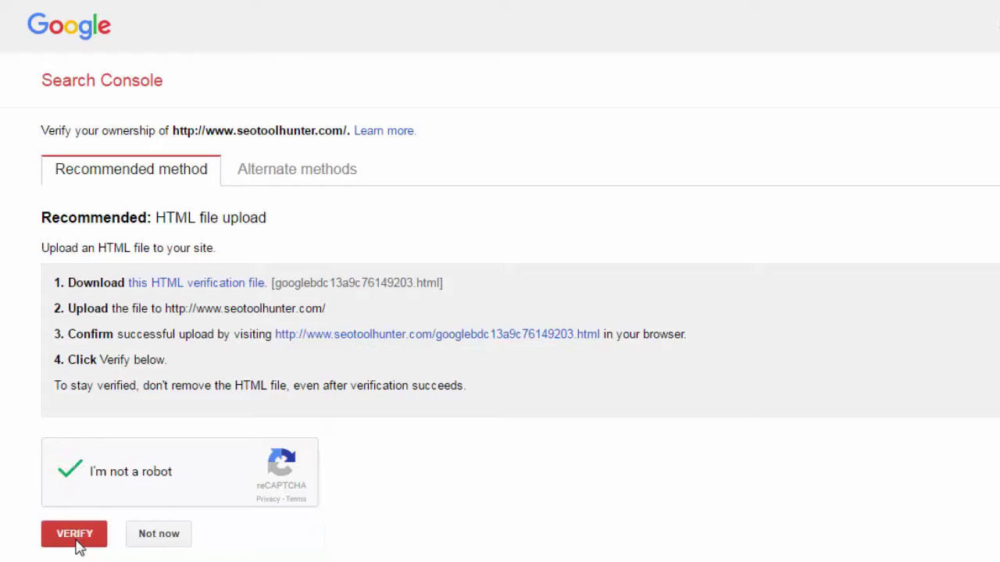
pyautogui.click(78, 547)
pyautogui.click(269, 179)
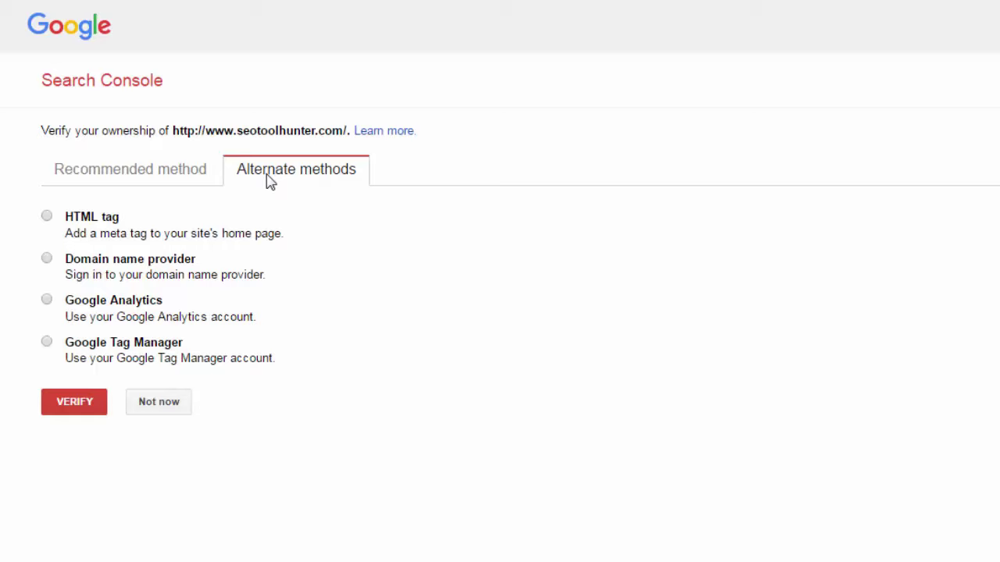
pyautogui.click(218, 172)
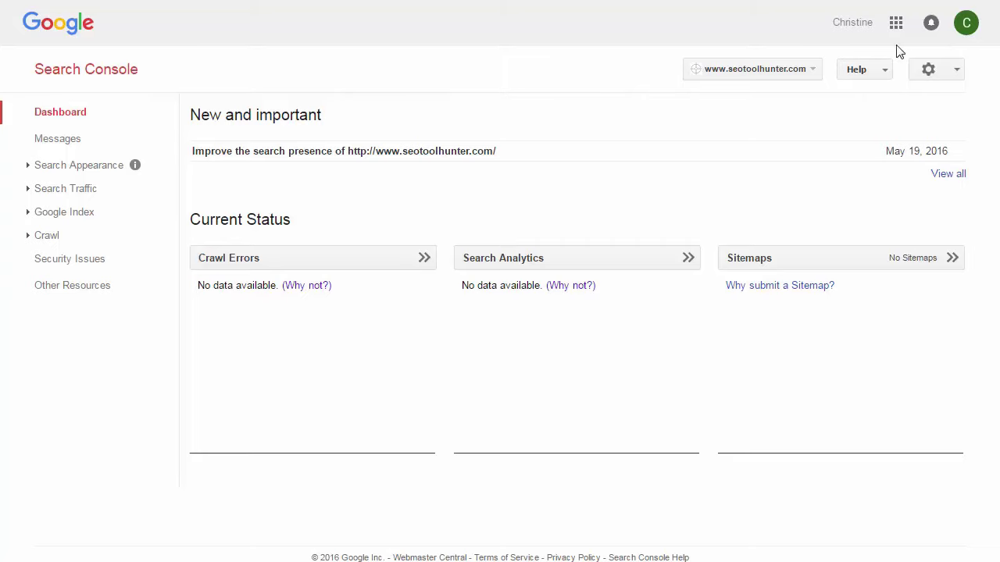
# Open the Search Console Preferences to view the email notification setting
pyautogui.click(929, 73)
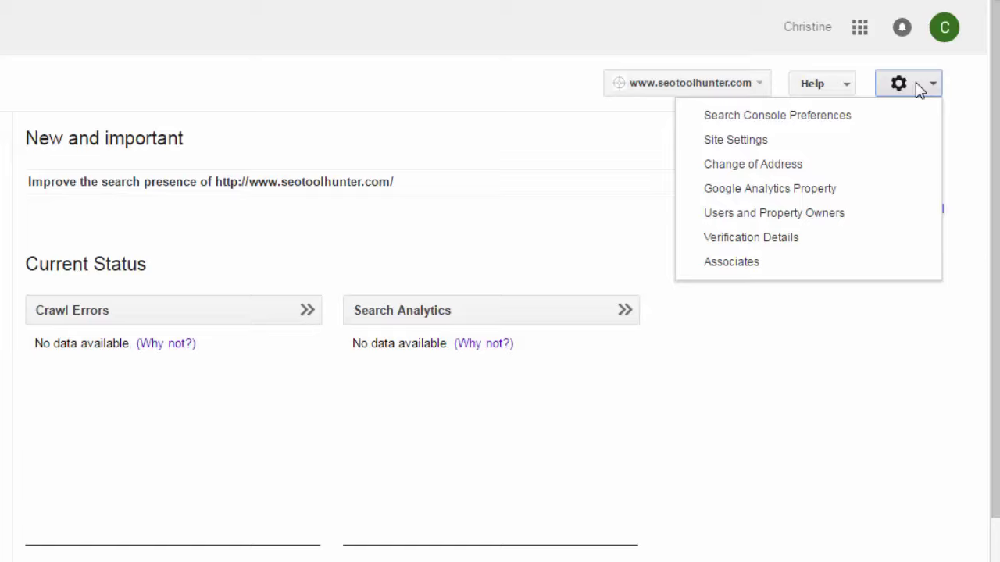
pyautogui.click(827, 115)
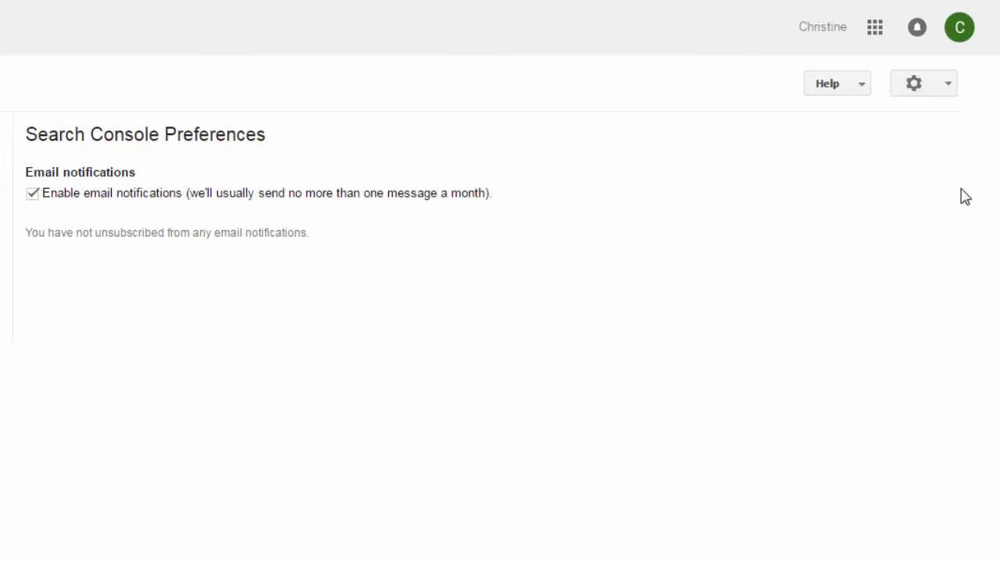
pyautogui.click(911, 87)
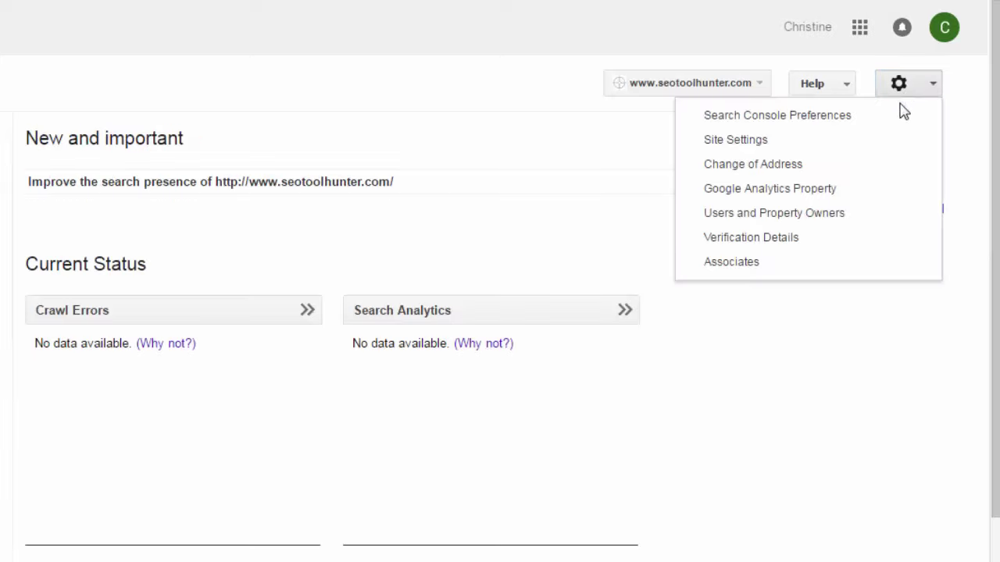
pyautogui.click(899, 140)
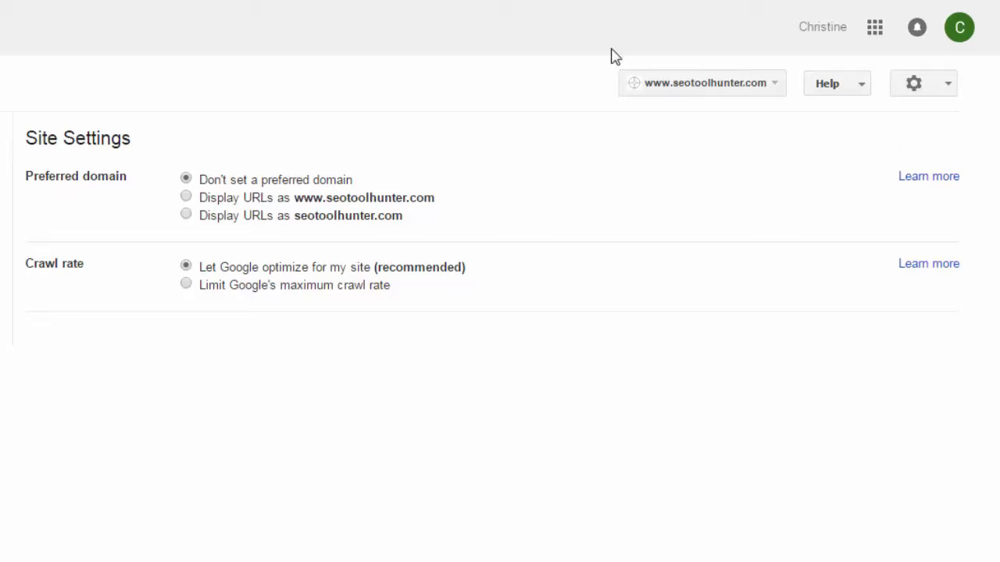
pyautogui.click(305, 201)
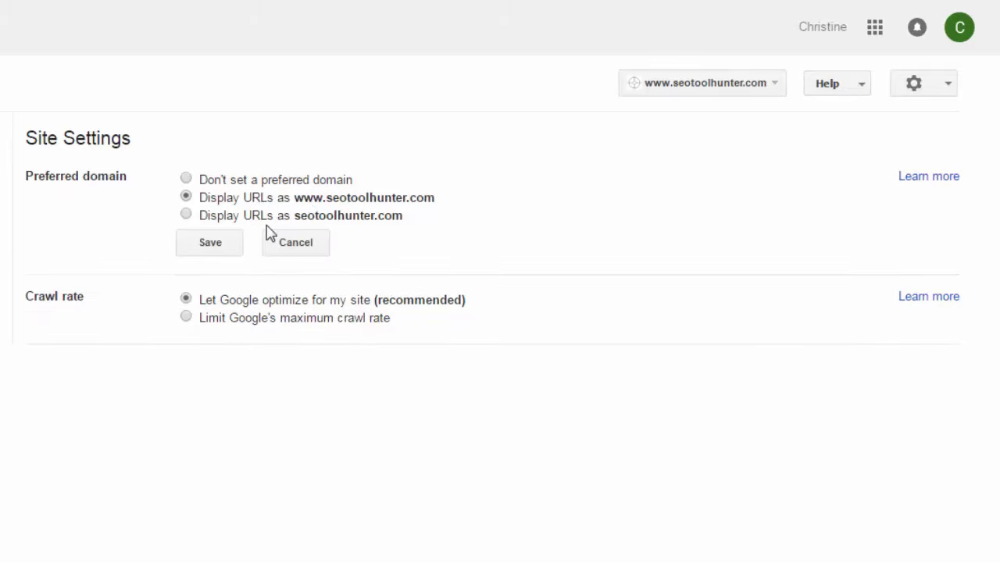
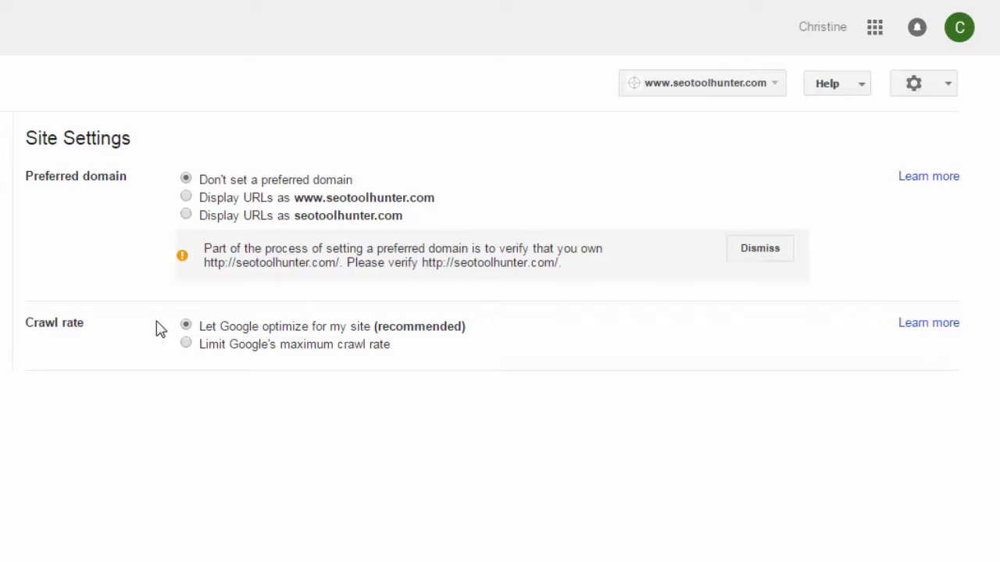
# Open the Change of Address tool to examine the procedure for moving the site to a new domain
pyautogui.click(911, 86)
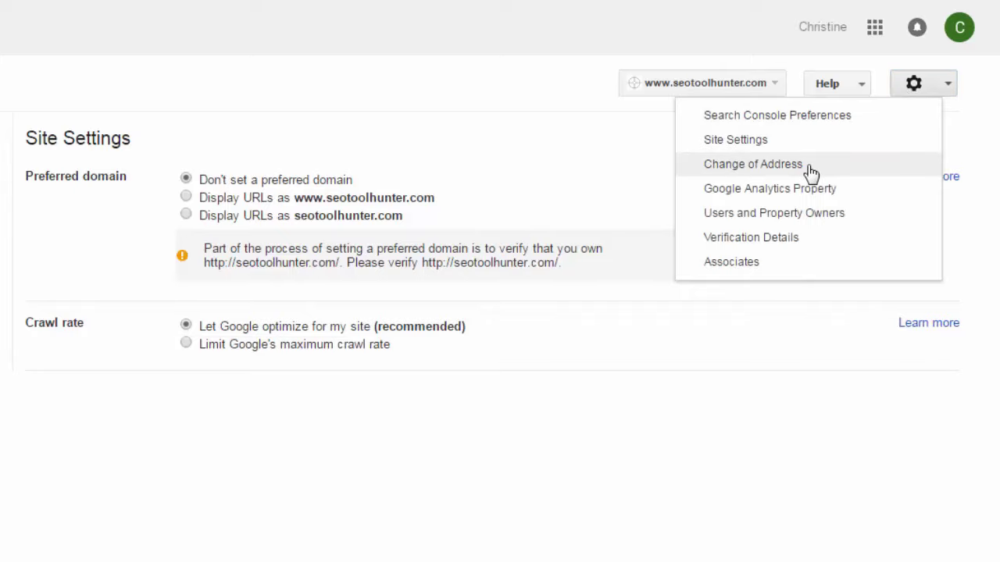
pyautogui.press('Escape')
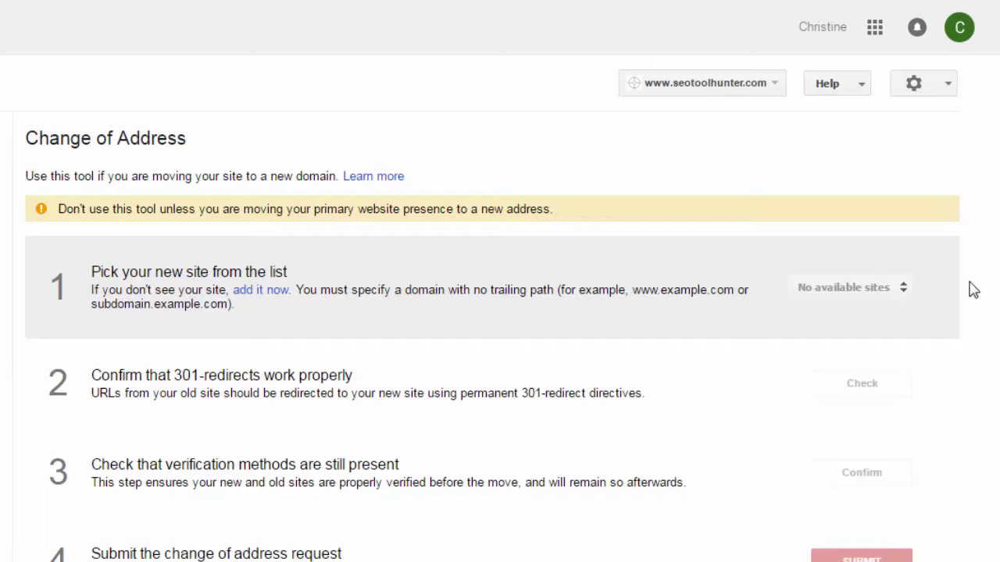
# Associate the SEO Tool Hunter Google Analytics web property with the site and save the new association
pyautogui.click(912, 82)
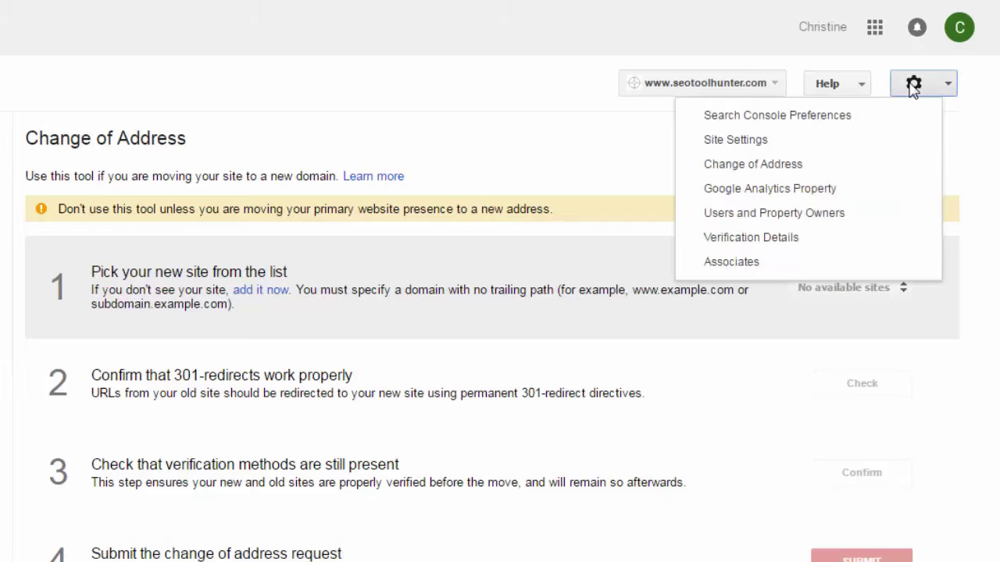
pyautogui.click(844, 197)
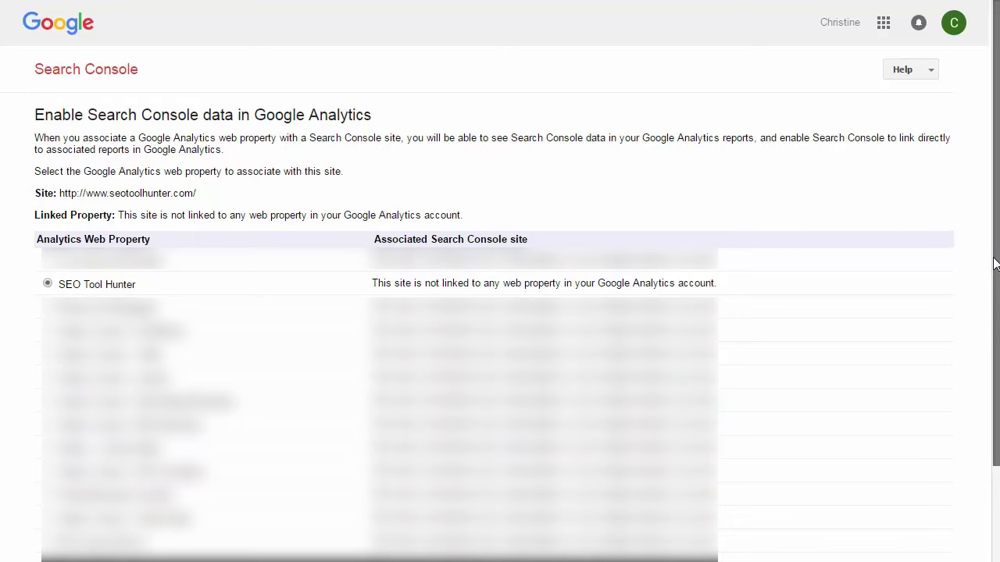
pyautogui.moveTo(992, 258); pyautogui.dragTo(992, 353)
pyautogui.click(50, 490)
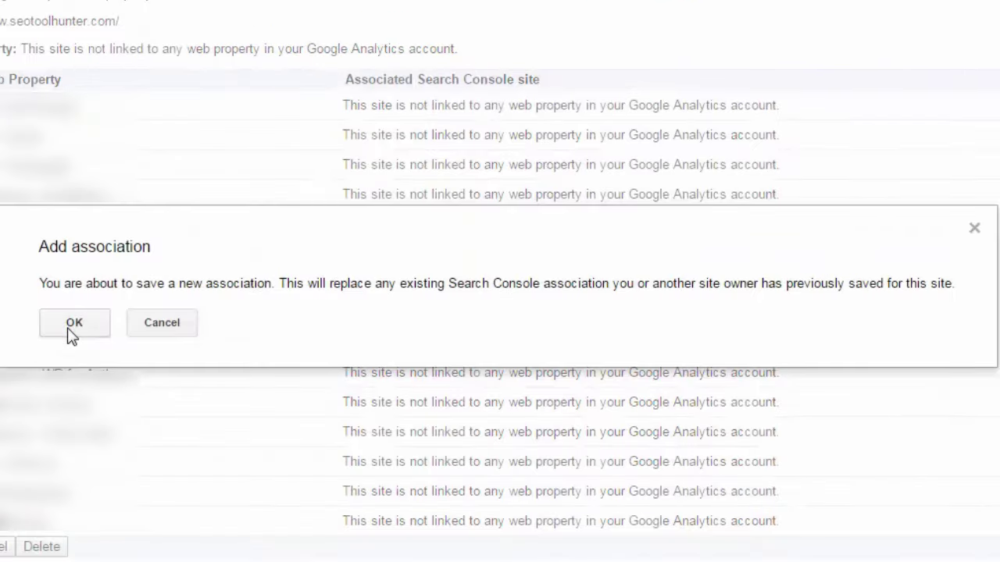
pyautogui.click(73, 324)
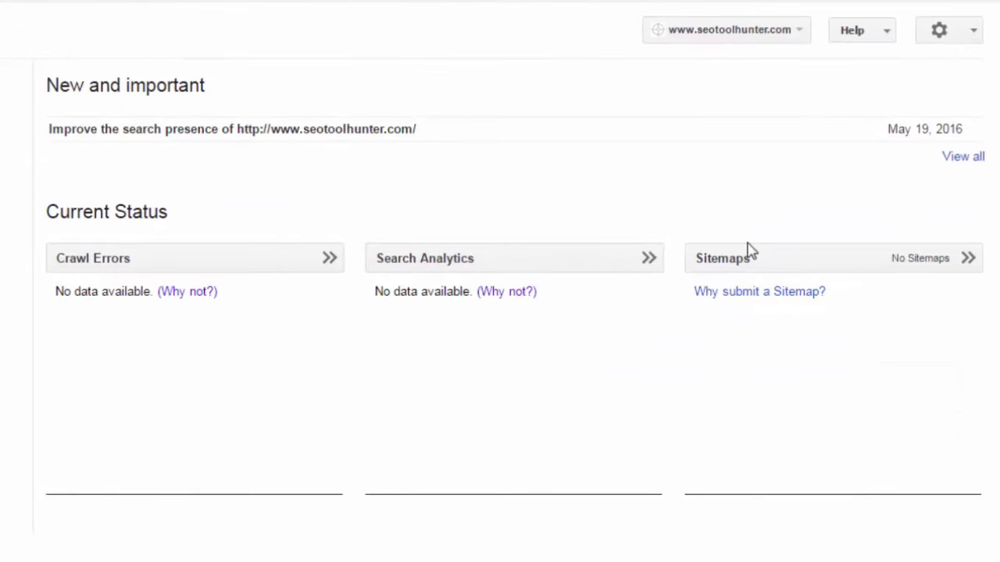
# Open Users and Property Owners, view the permission levels offered for a new user, and leave without adding anyone
pyautogui.click(924, 29)
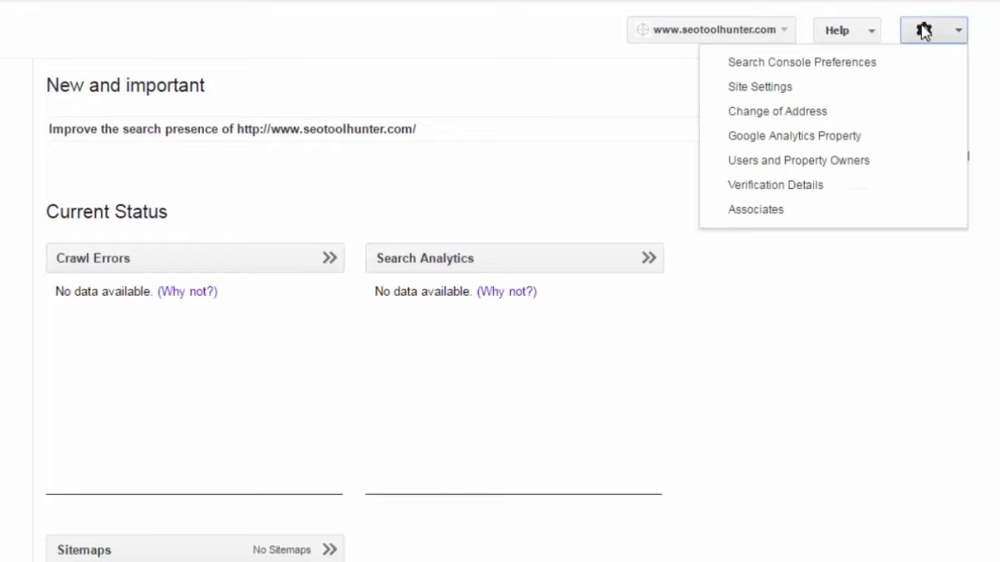
pyautogui.click(810, 162)
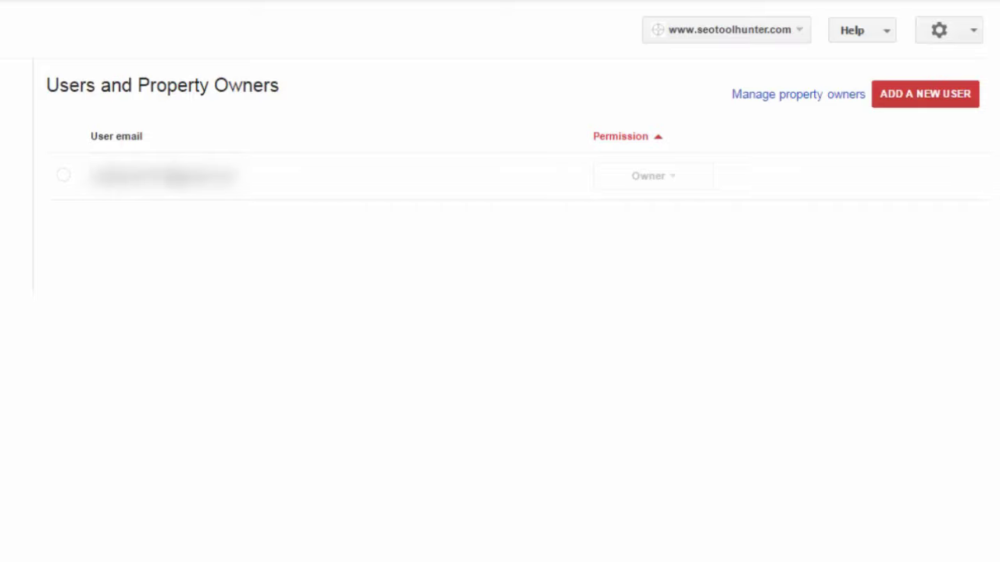
pyautogui.click(940, 104)
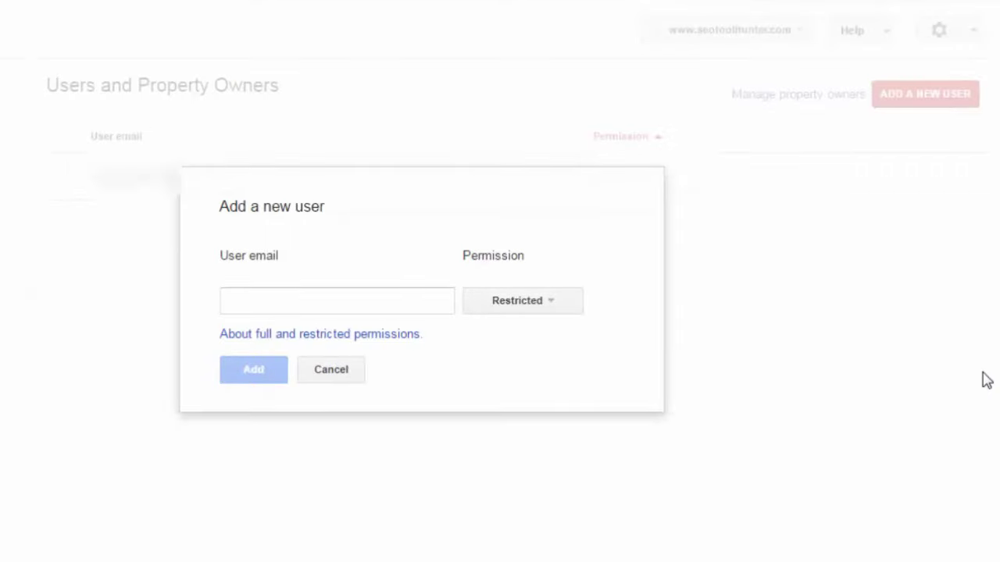
pyautogui.click(565, 311)
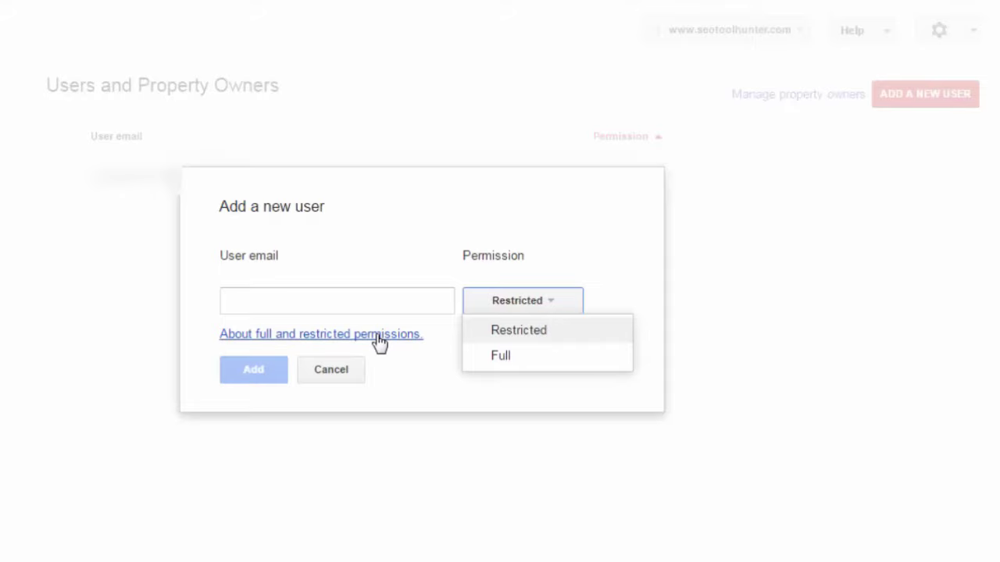
pyautogui.click(328, 377)
# Open the Verification Details of the site
pyautogui.click(947, 32)
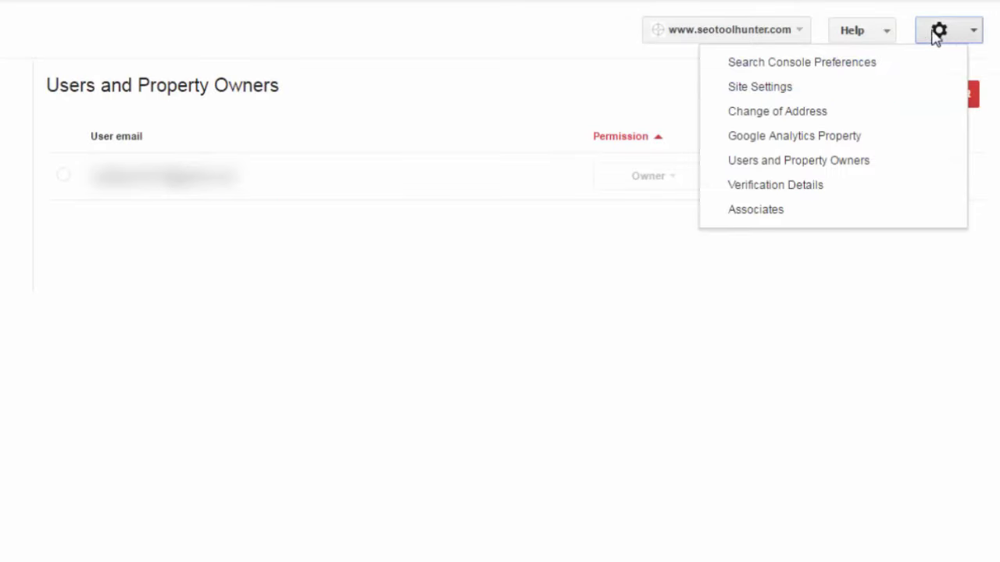
pyautogui.click(803, 191)
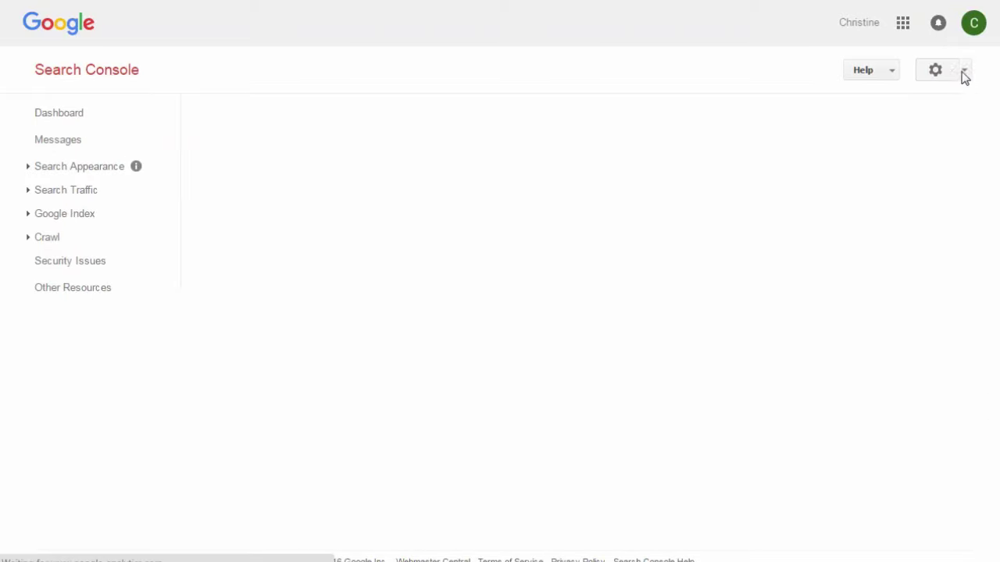
# Open the Associates page, view the form for a new associated user, and cancel it
pyautogui.click(938, 73)
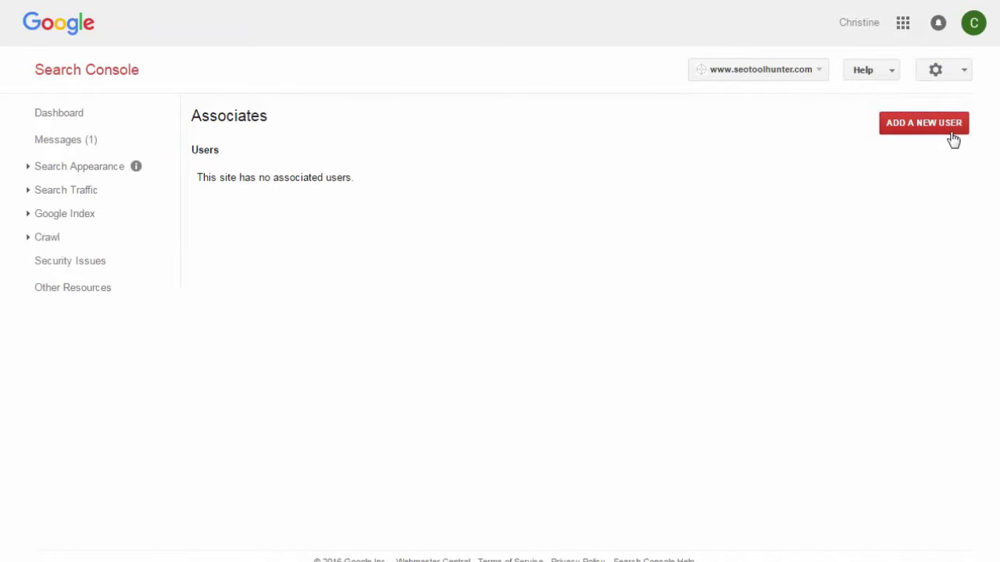
pyautogui.click(932, 133)
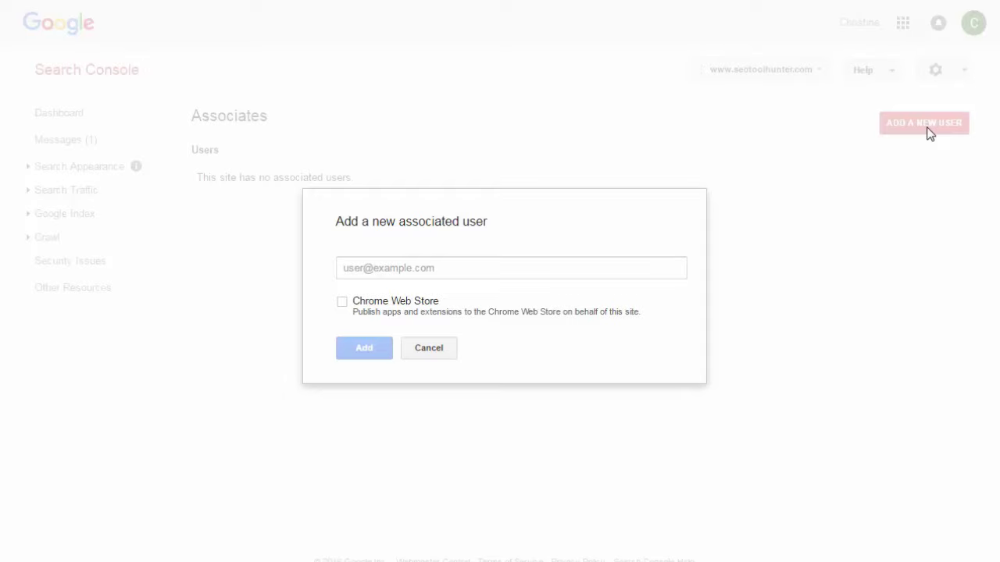
pyautogui.click(442, 347)
# Open the Search Console Help to view its popular articles and support options
pyautogui.click(935, 70)
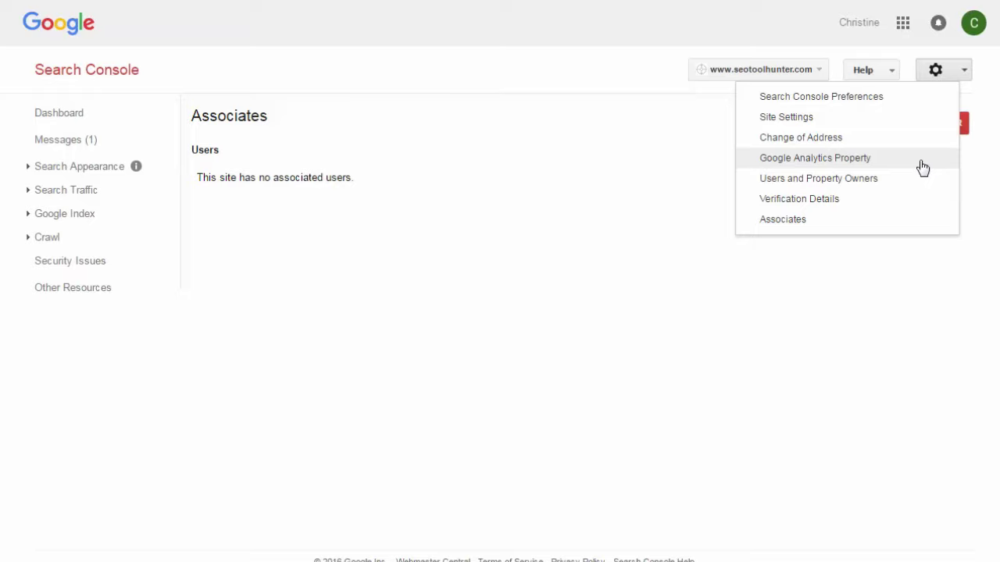
pyautogui.click(991, 84)
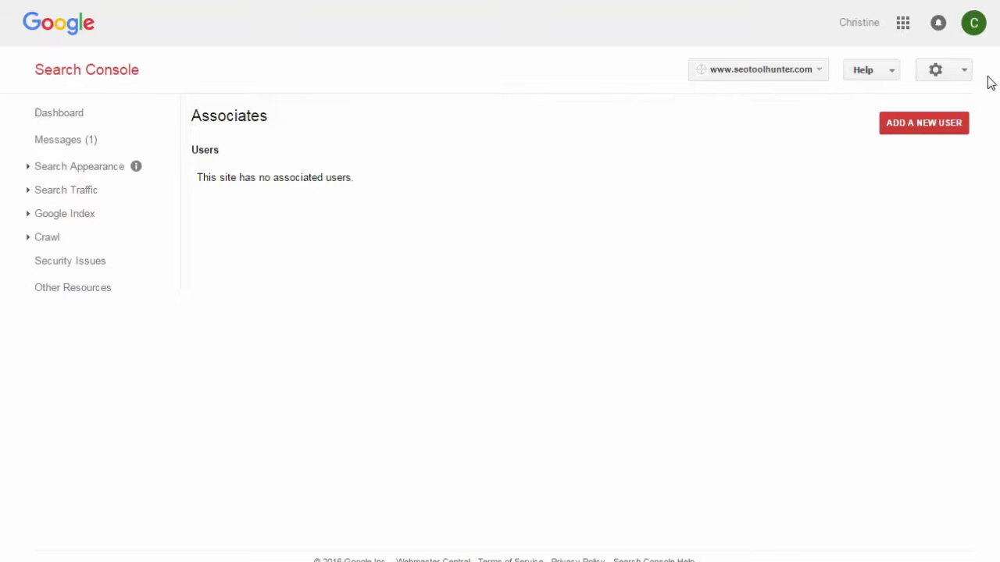
pyautogui.click(883, 72)
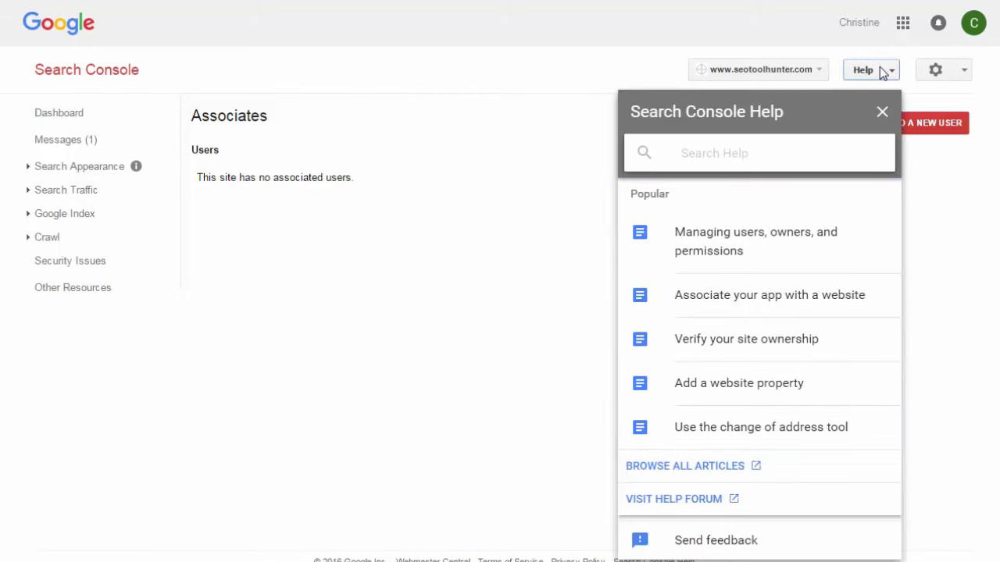
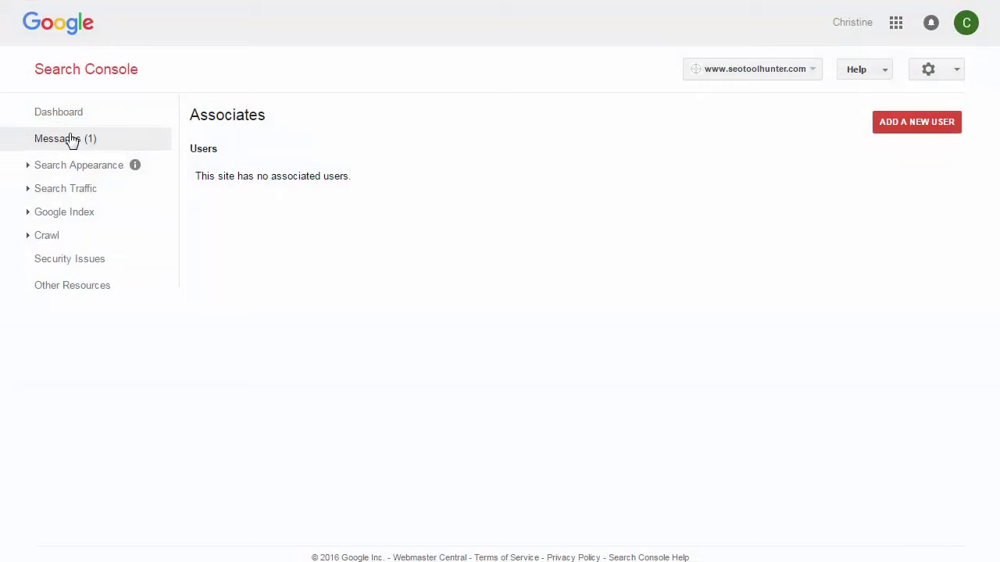
pyautogui.click(70, 140)
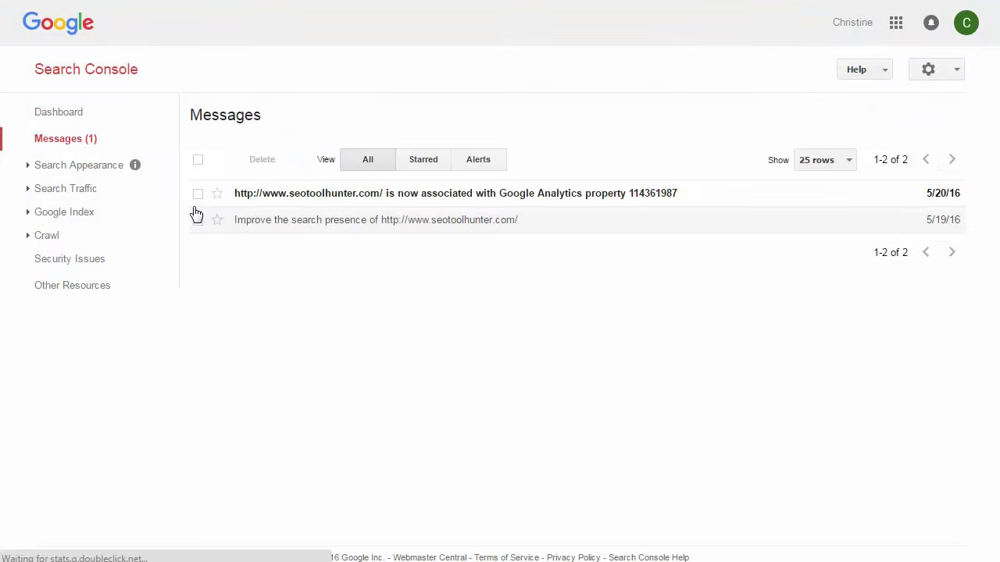
pyautogui.click(275, 223)
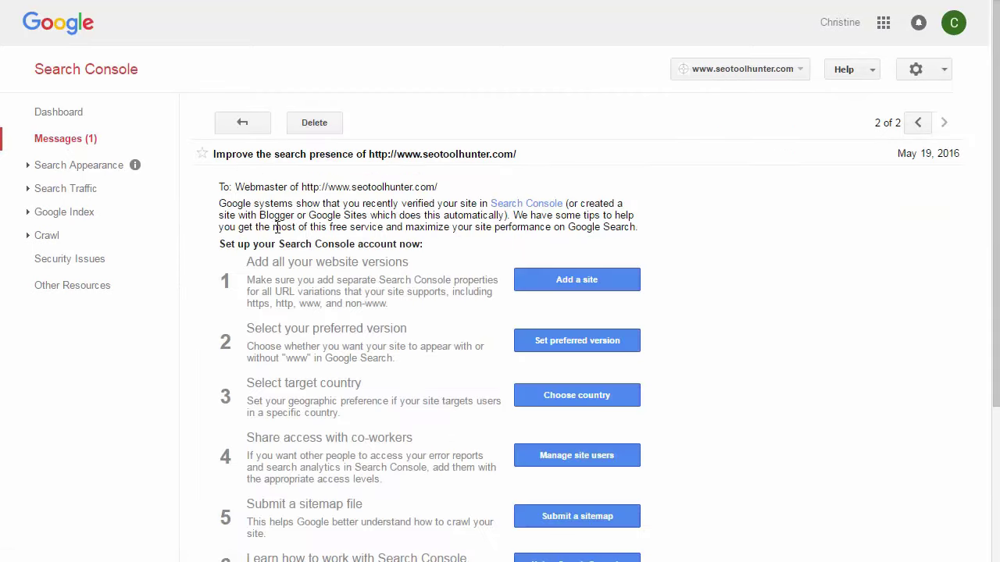
pyautogui.scroll(-2, 277, 227)
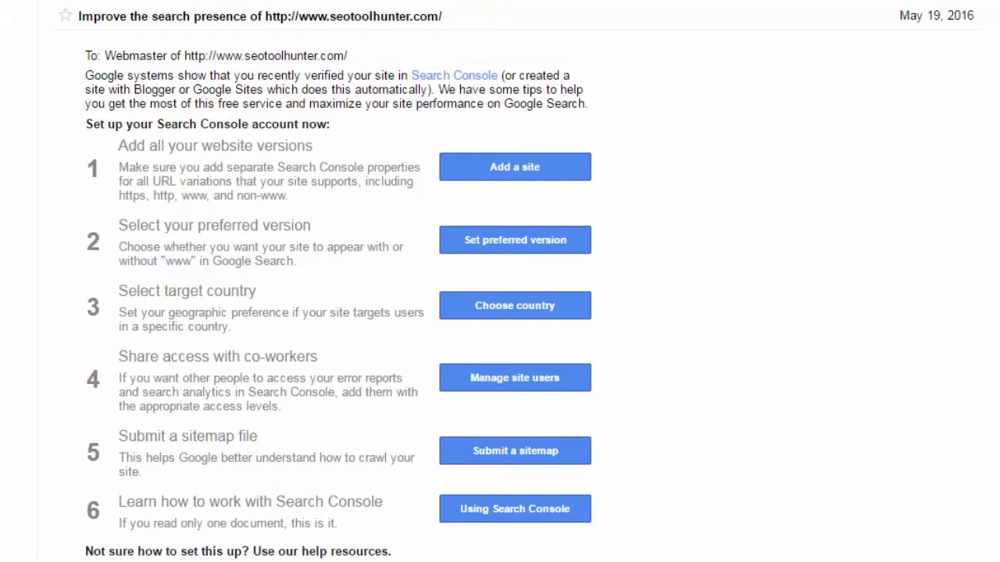
pyautogui.scroll(3, 500, 281)
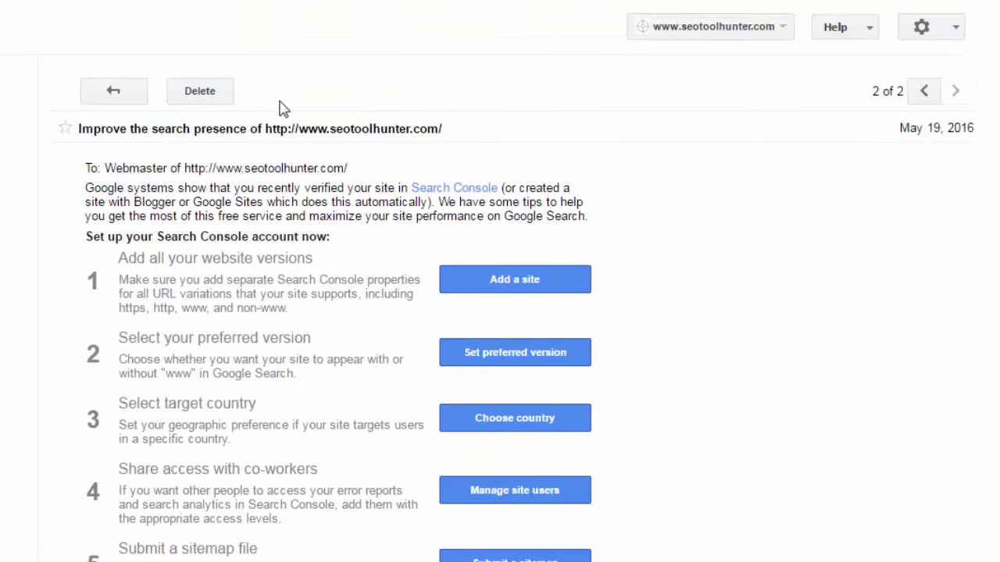
pyautogui.click(114, 90)
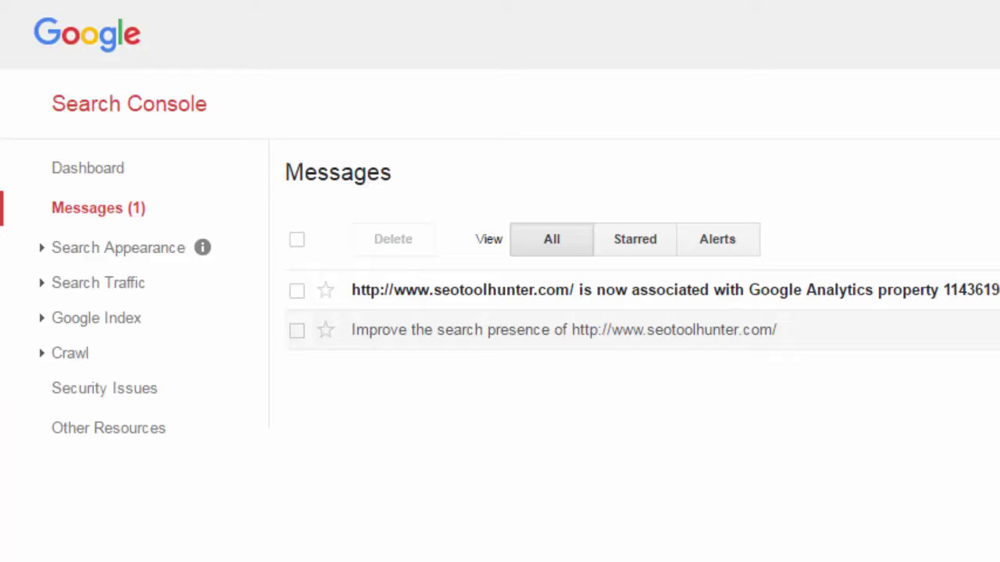
# Expand the Search Appearance section, view the Search Appearance Overview of search result elements, and close it
pyautogui.click(178, 252)
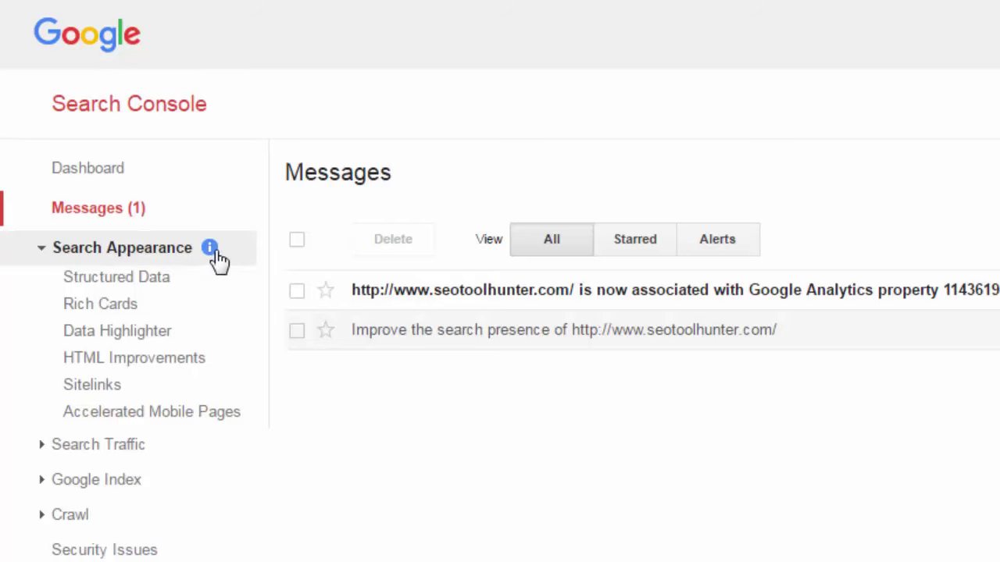
pyautogui.click(211, 250)
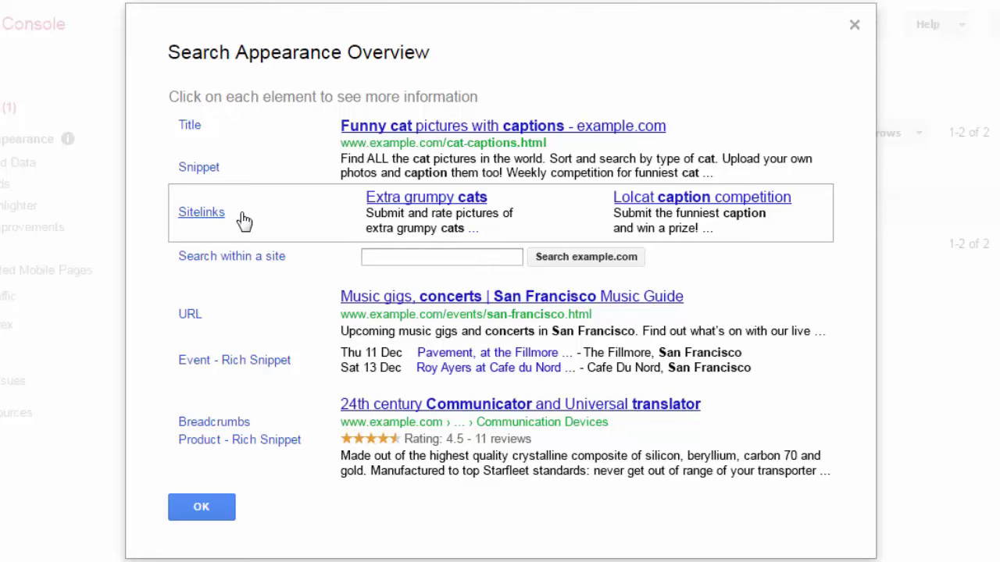
pyautogui.click(851, 29)
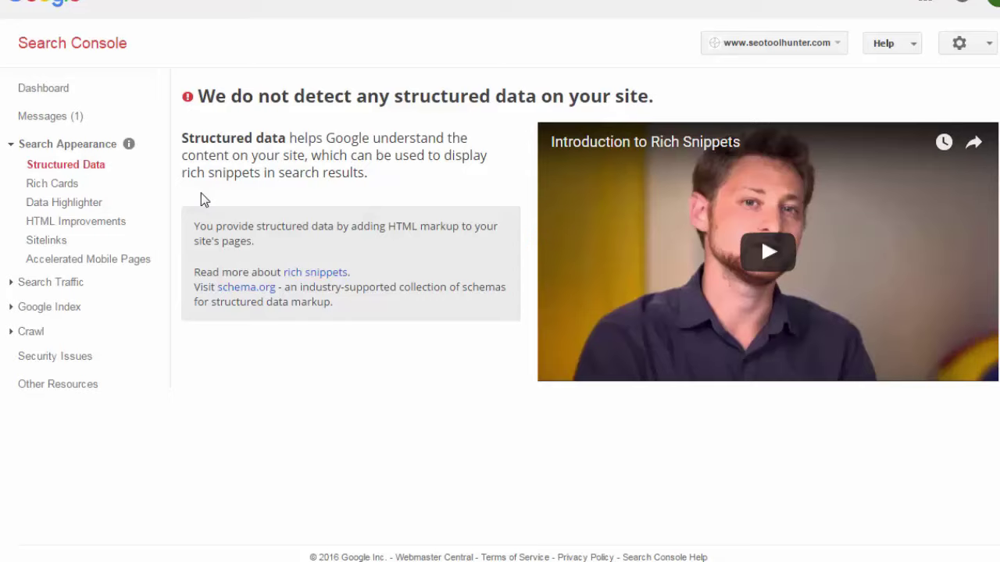
# View the Rich Cards report and look through the Data Highlighter introduction page
pyautogui.click(76, 188)
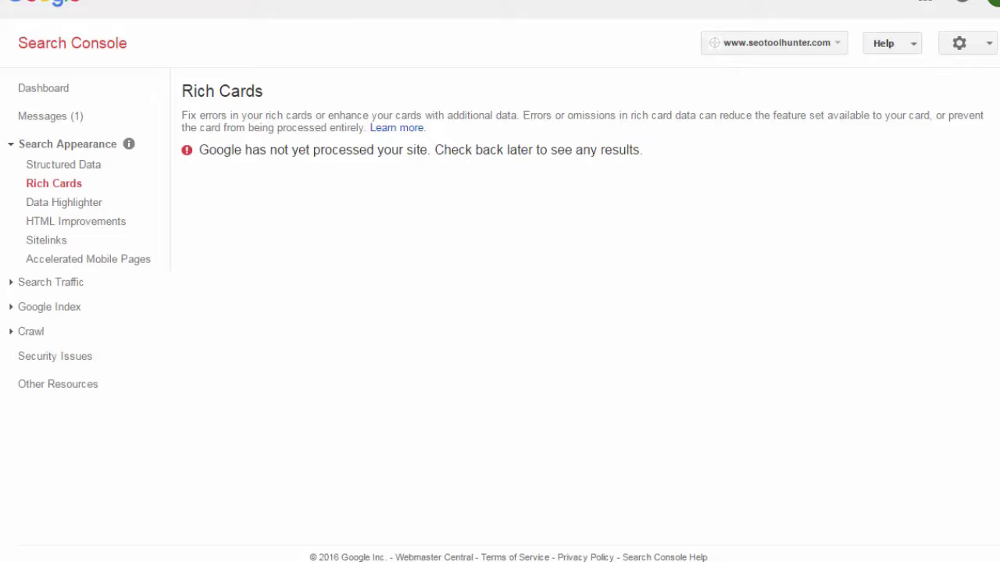
pyautogui.click(78, 209)
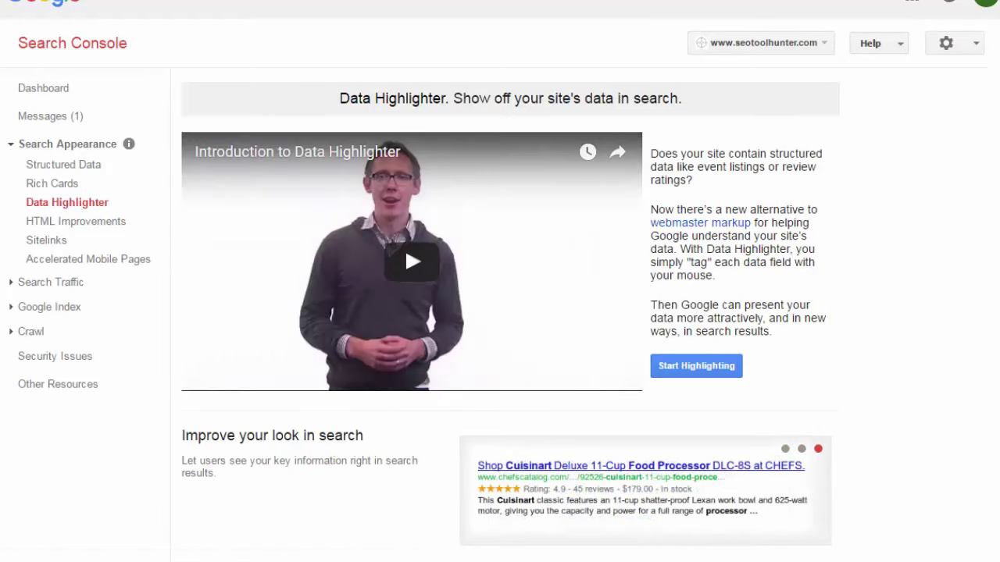
pyautogui.scroll(-3, 500, 281)
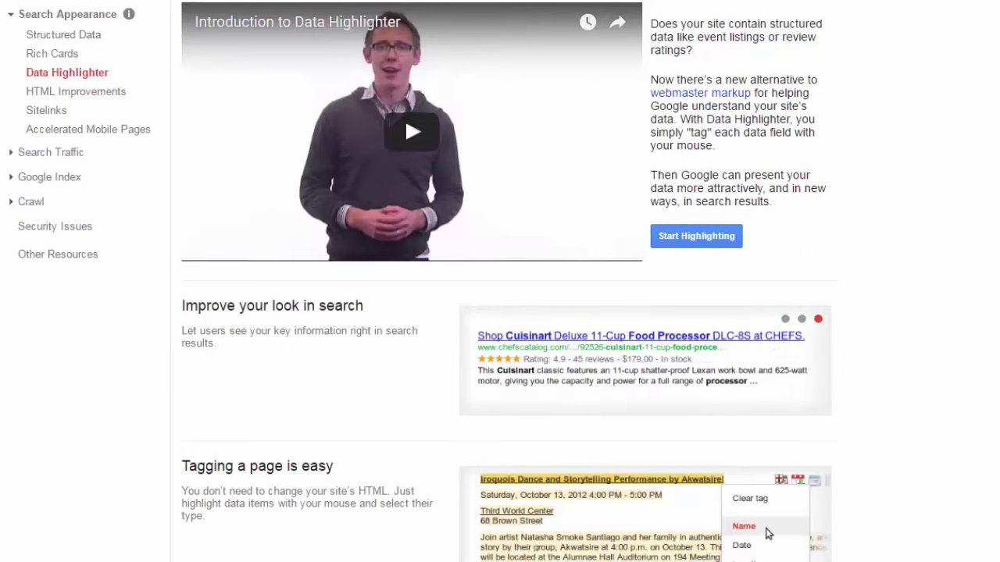
pyautogui.scroll(-4, 500, 281)
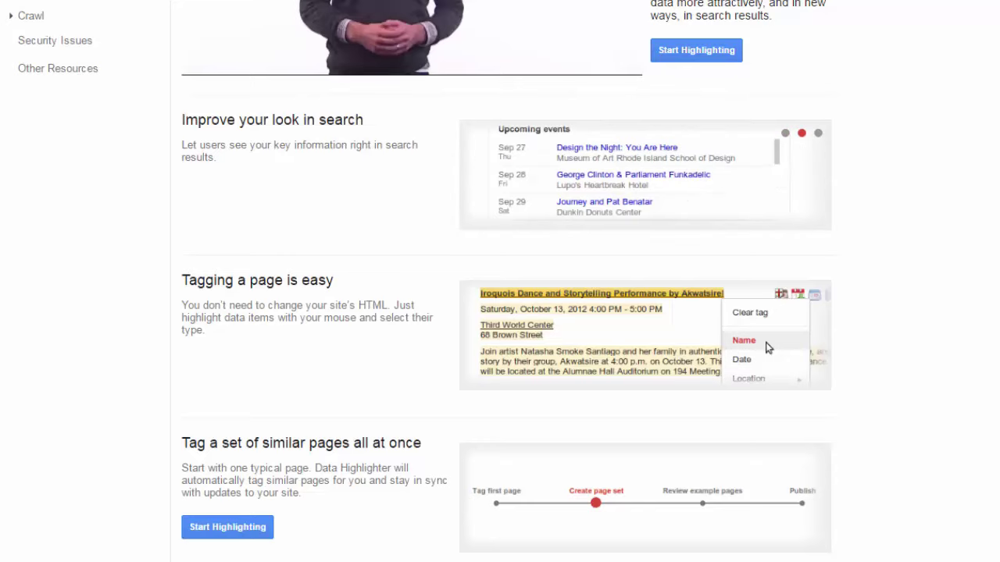
pyautogui.scroll(4, 964, 151)
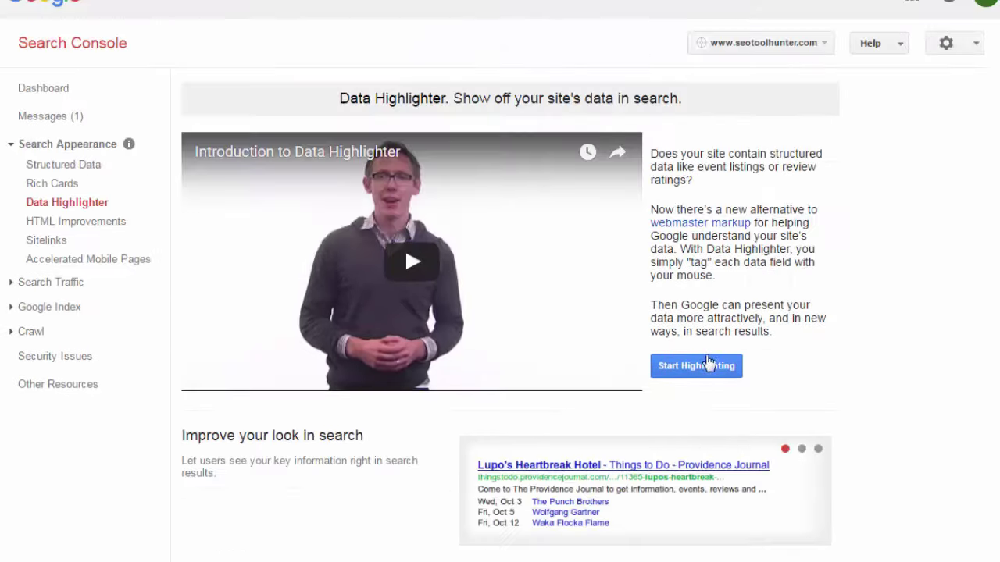
pyautogui.click(703, 373)
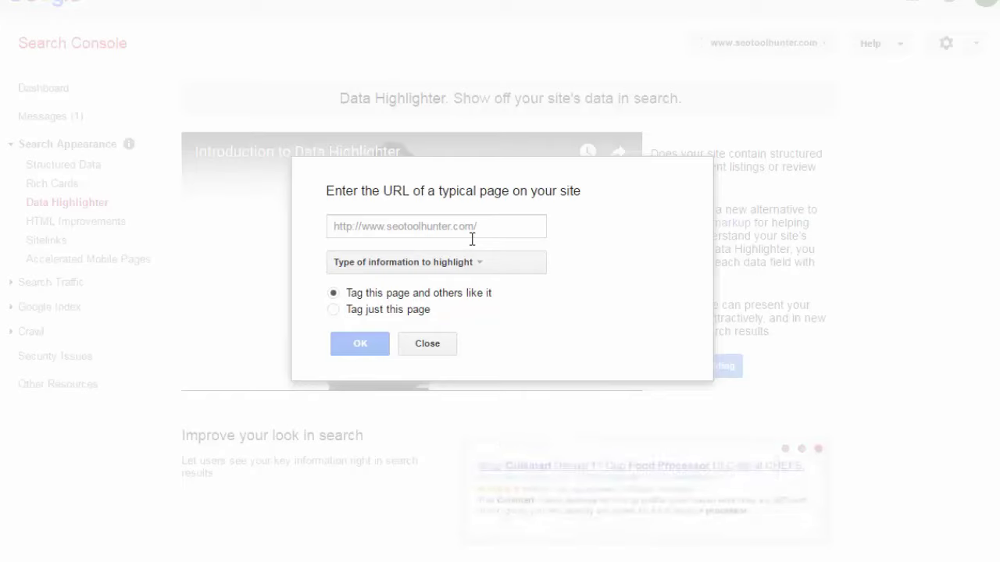
pyautogui.click(472, 239)
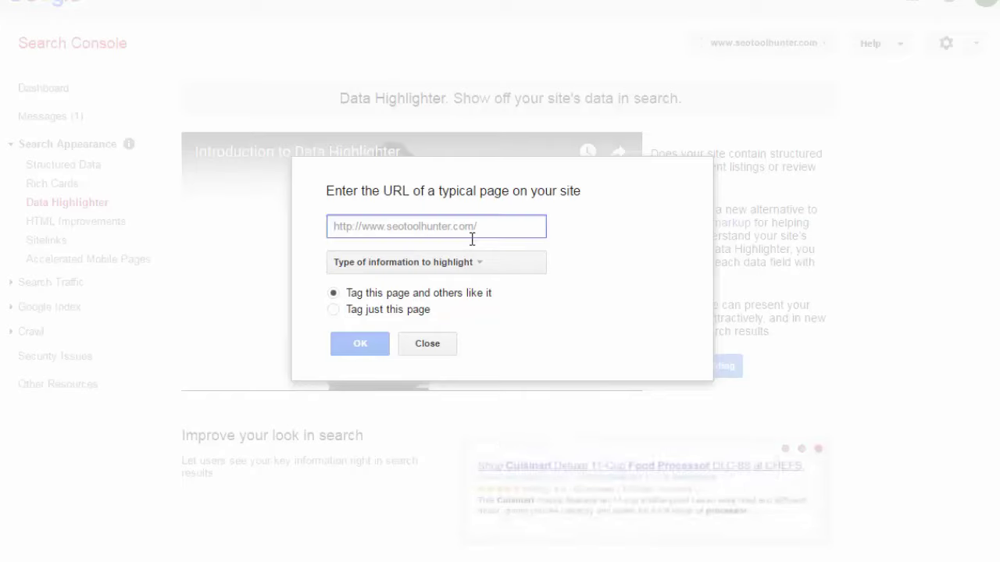
pyautogui.write('http://www.seotoolhunter.com/client-seo-reports/')
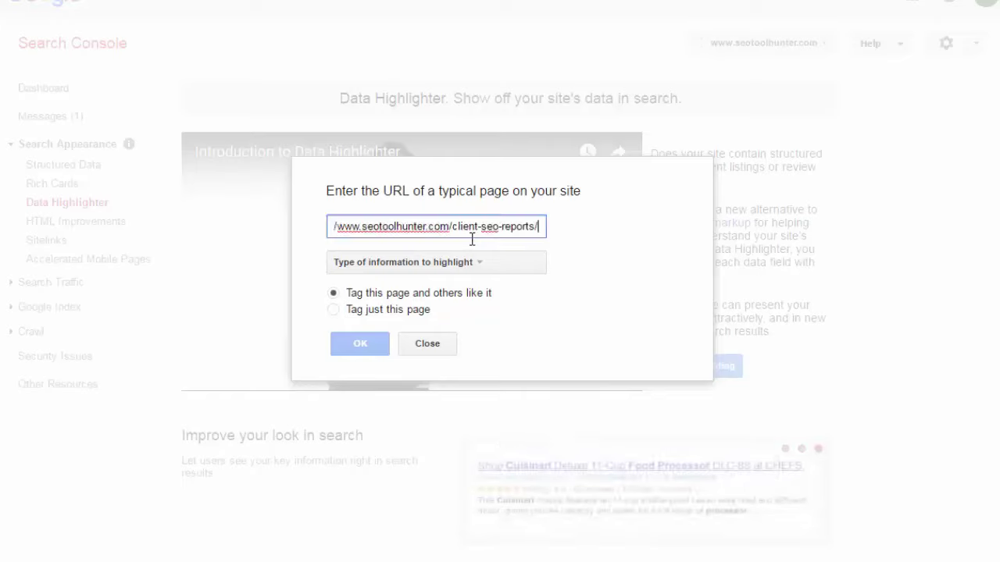
pyautogui.click(430, 265)
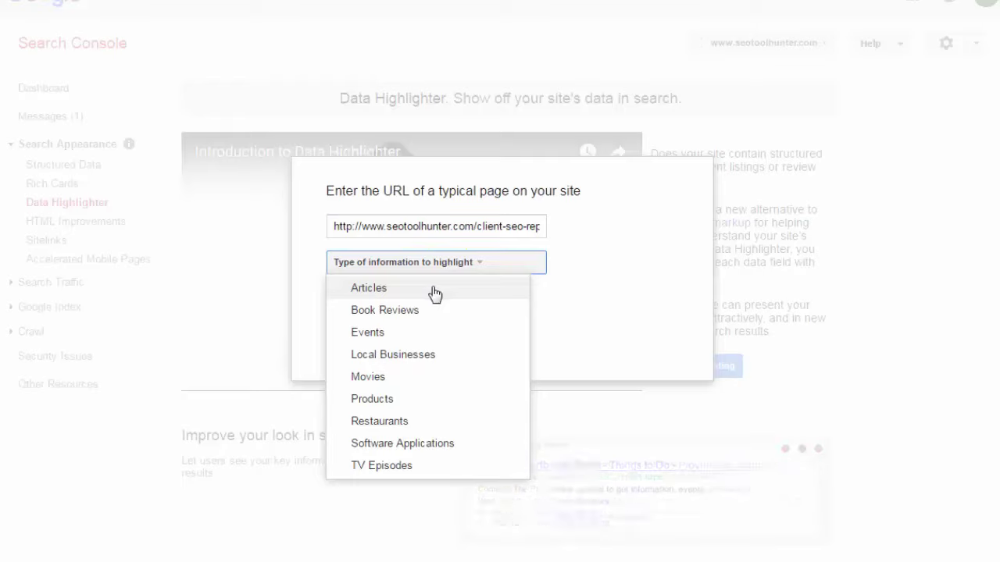
pyautogui.click(434, 290)
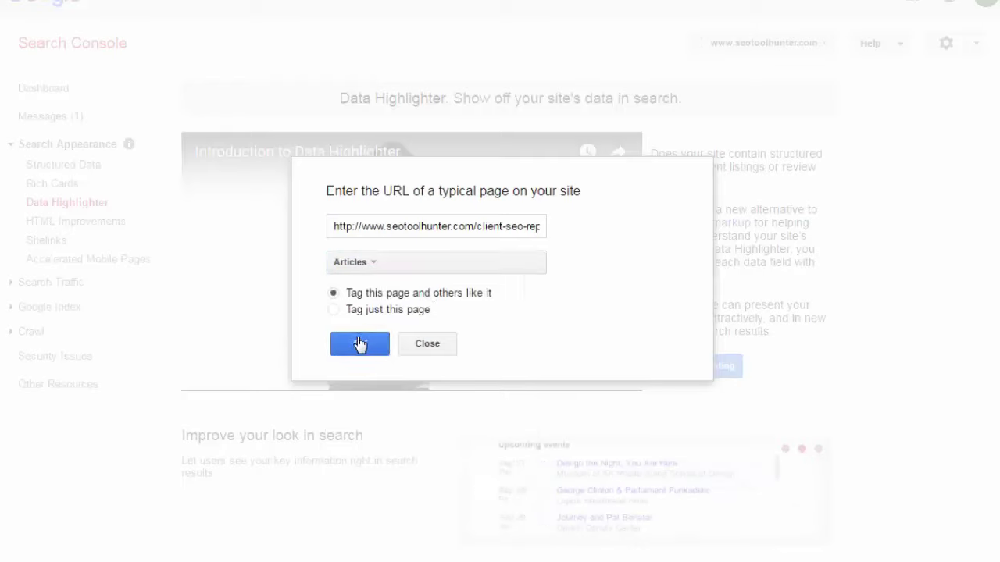
pyautogui.click(333, 310)
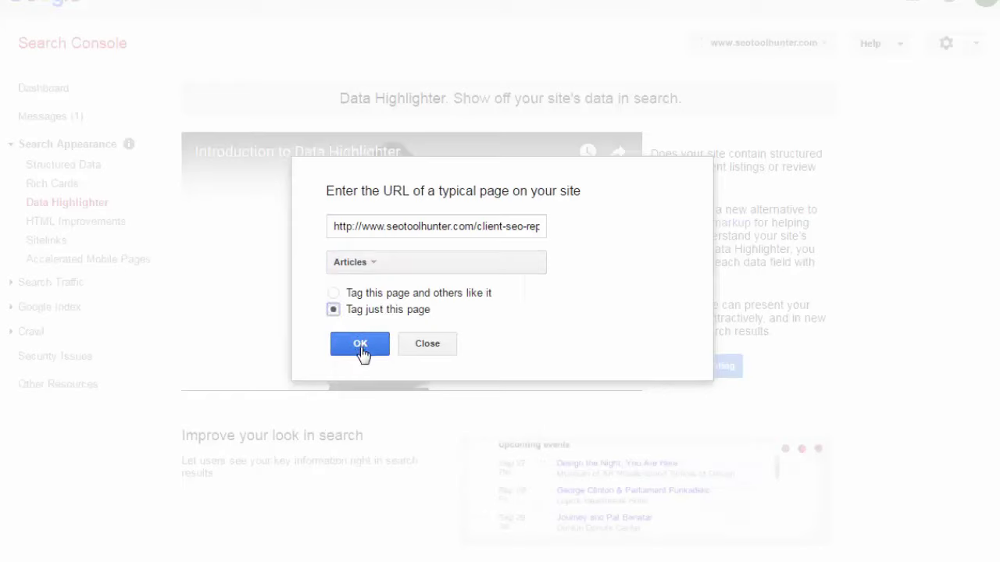
pyautogui.click(359, 350)
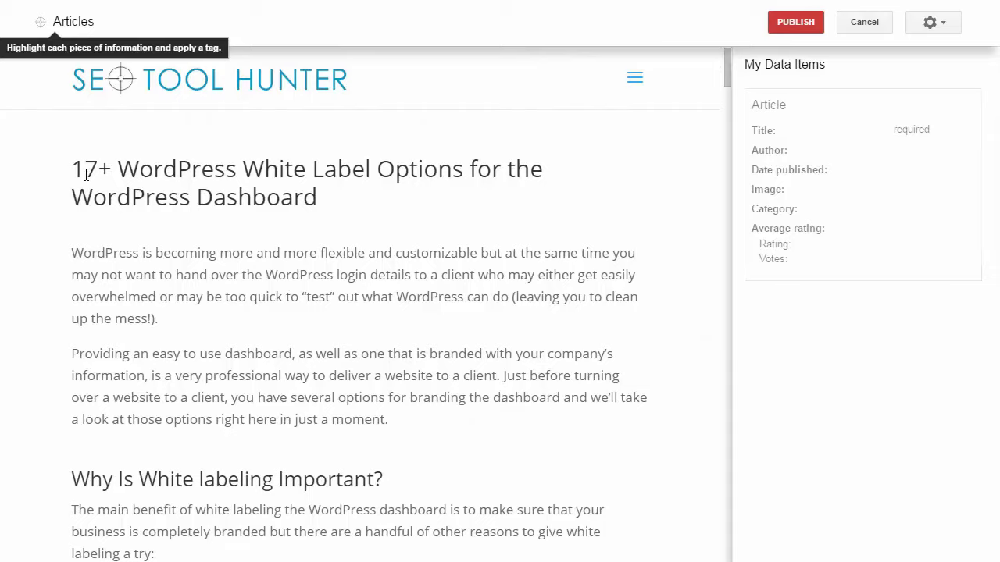
# Tag the heading "17+ WordPress White Label Options for the WordPress Dashboard" as Title and the White Label CMS banner as Image, and publish
pyautogui.moveTo(81, 172); pyautogui.dragTo(300, 218)
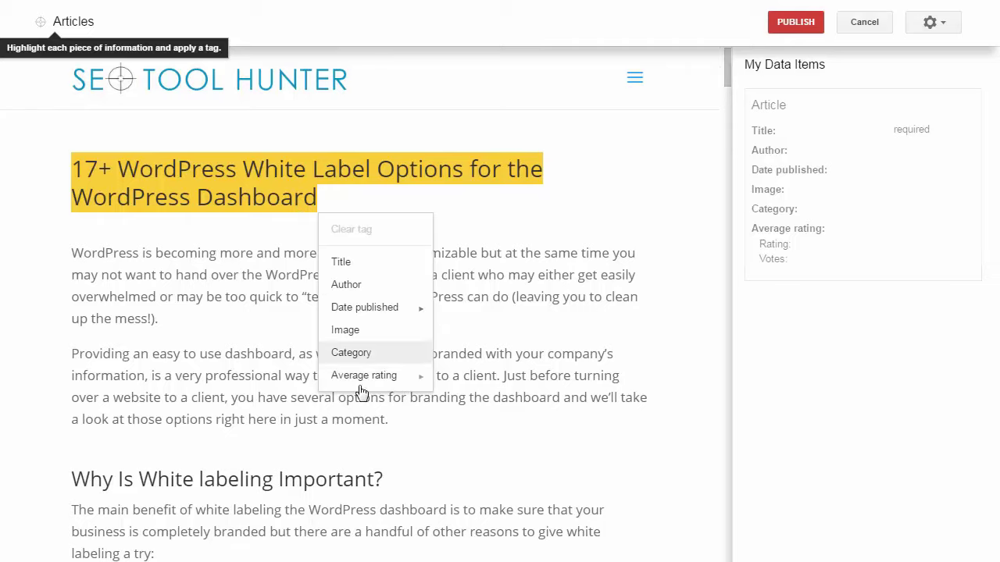
pyautogui.click(350, 264)
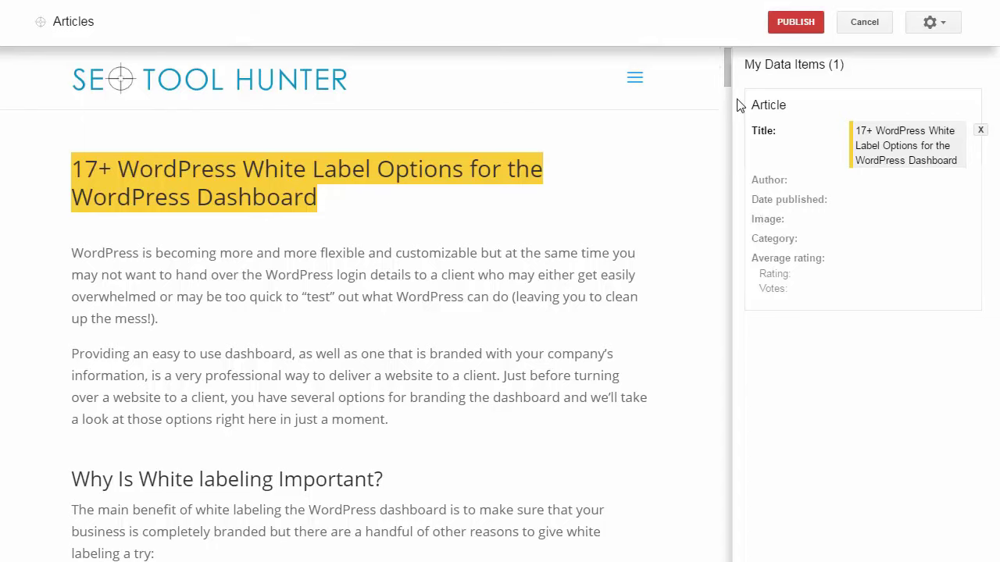
pyautogui.moveTo(727, 76); pyautogui.dragTo(722, 200)
pyautogui.click(590, 187)
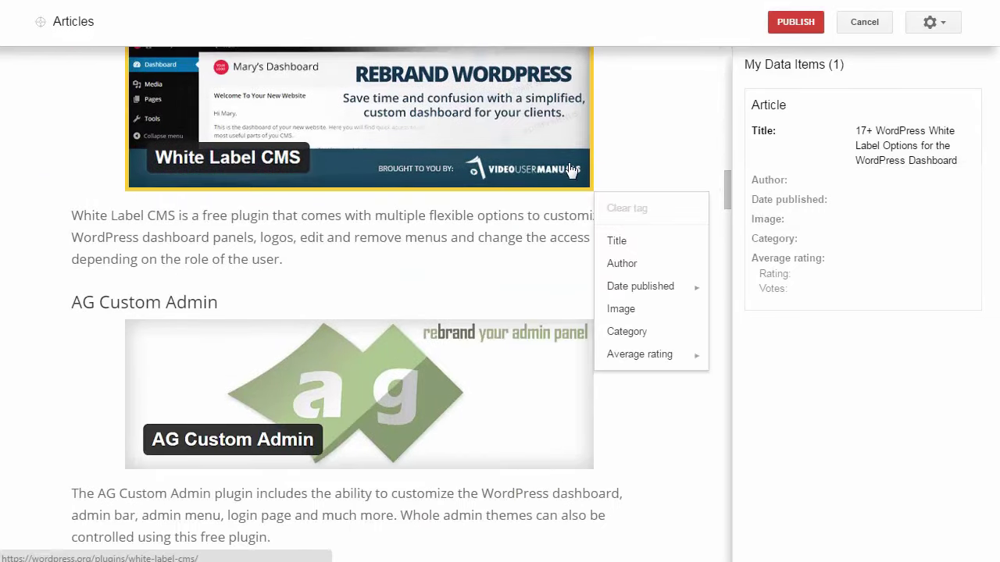
pyautogui.click(625, 311)
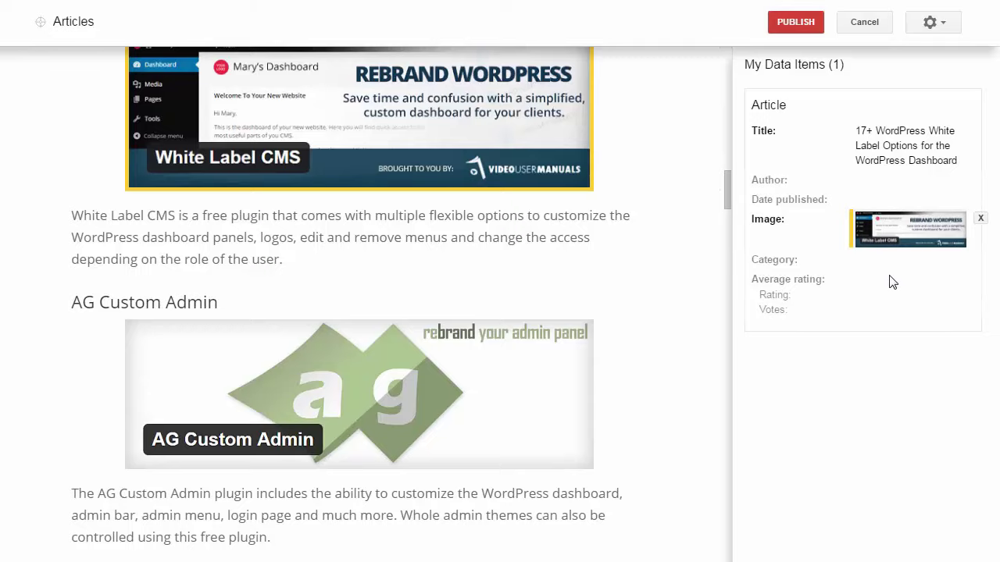
pyautogui.click(800, 28)
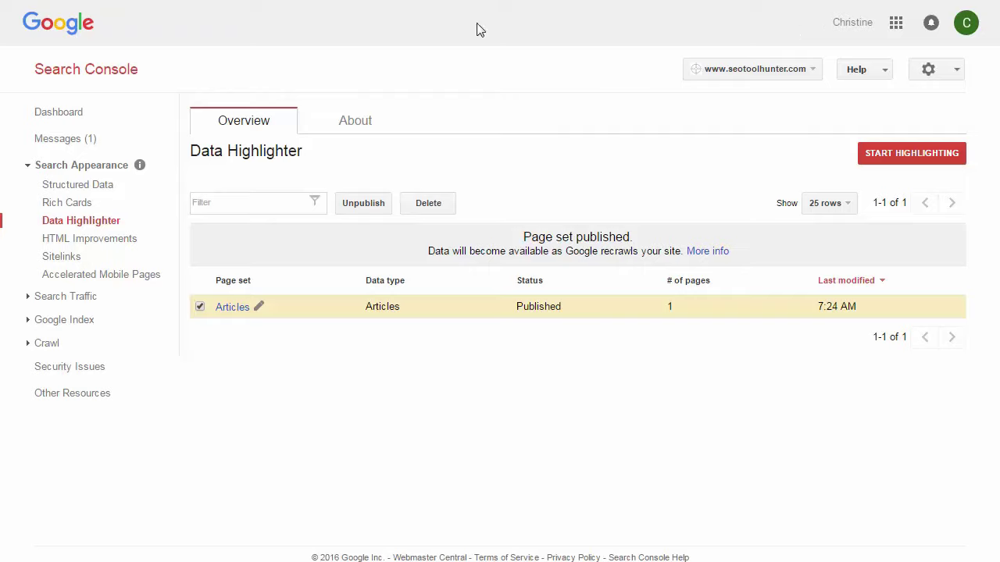
# View the HTML Improvements report and open the getting-started resource for Accelerated Mobile Pages
pyautogui.click(96, 245)
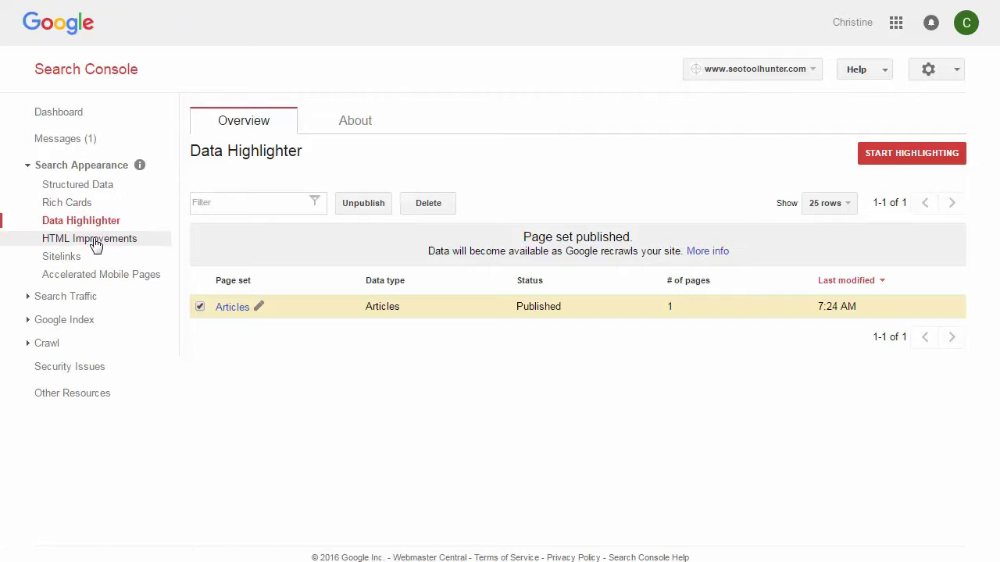
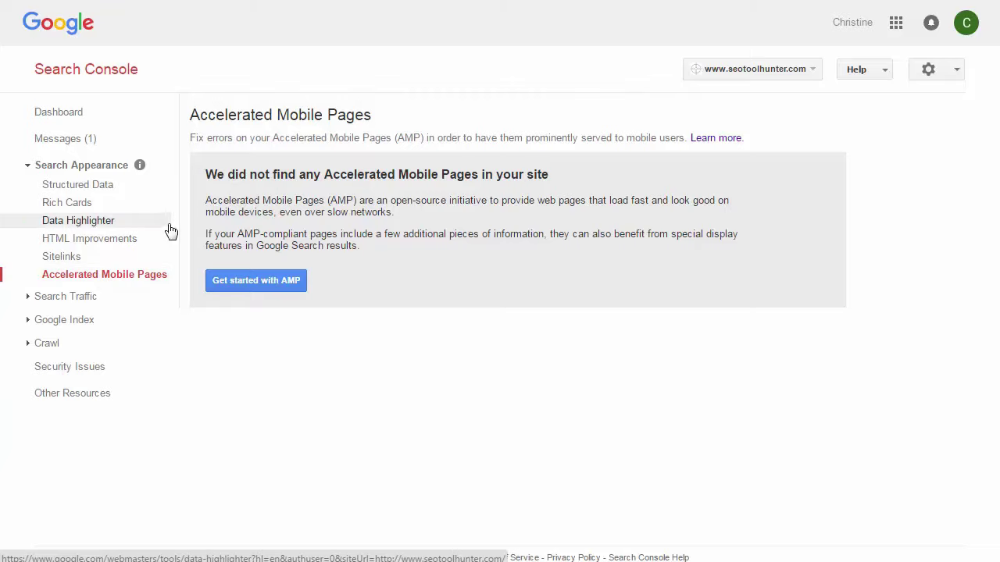
pyautogui.click(264, 282)
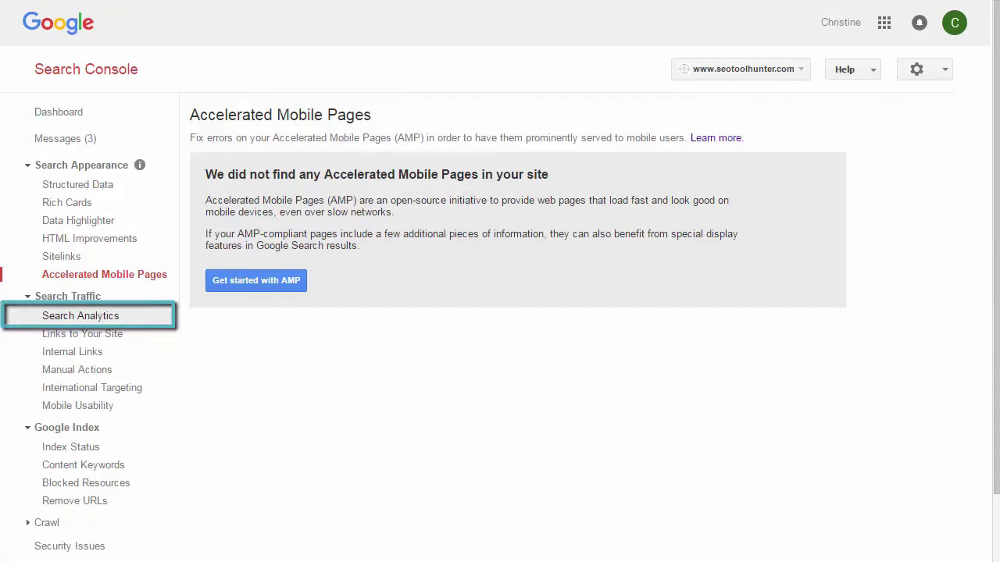
# Open the Search Analytics report and examine the filter options for queries, pages, countries and search type
pyautogui.click(81, 315)
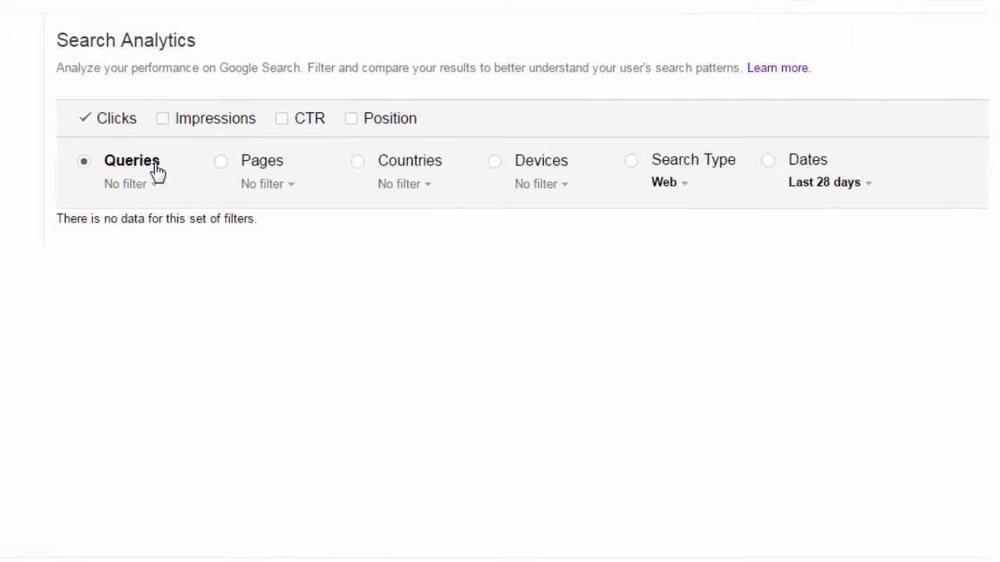
pyautogui.click(153, 183)
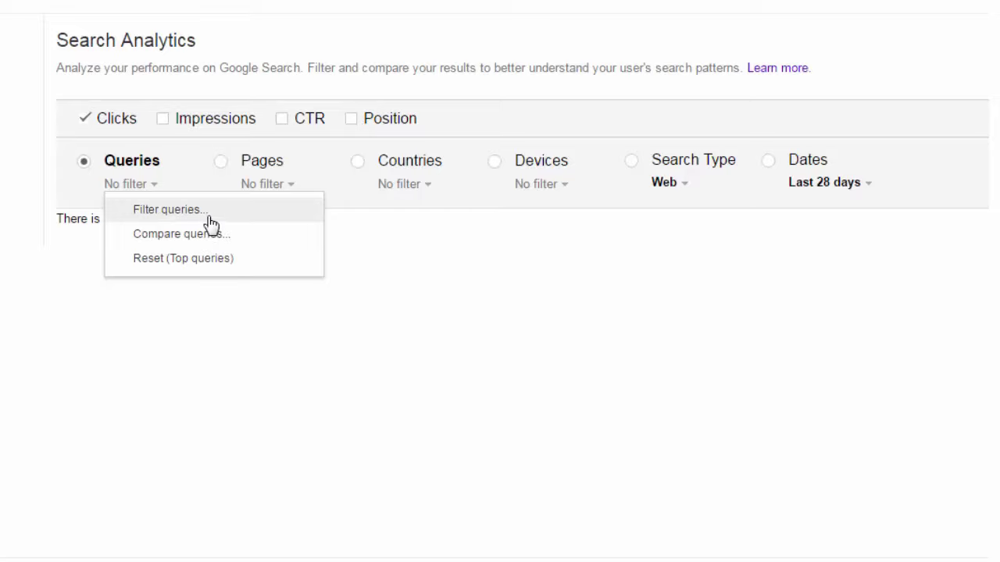
pyautogui.click(222, 162)
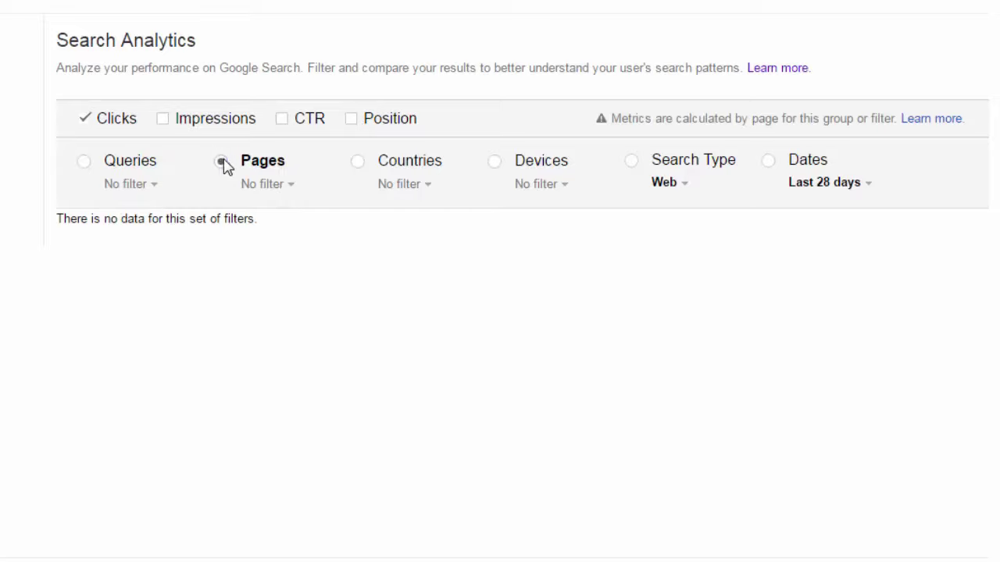
pyautogui.click(254, 188)
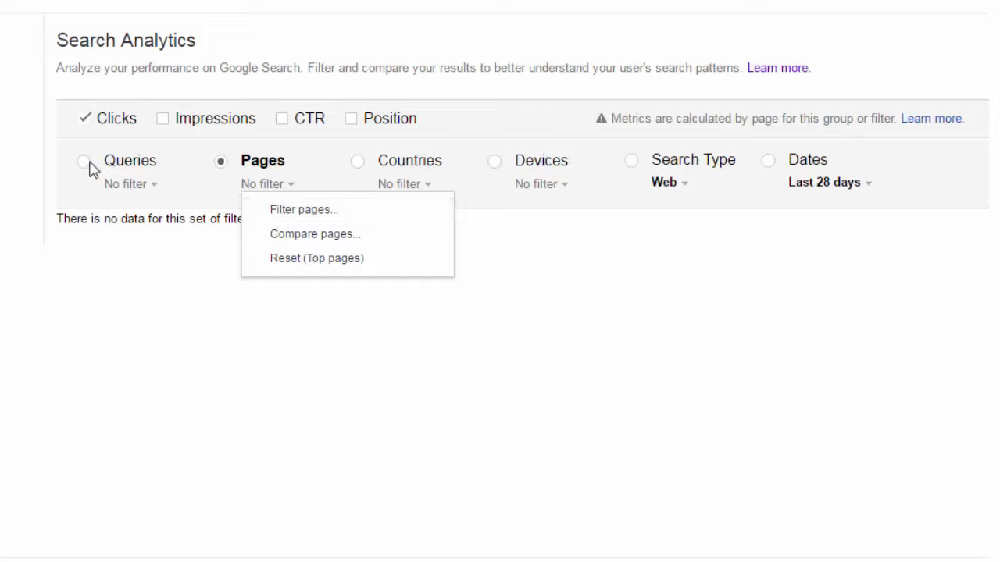
pyautogui.click(364, 165)
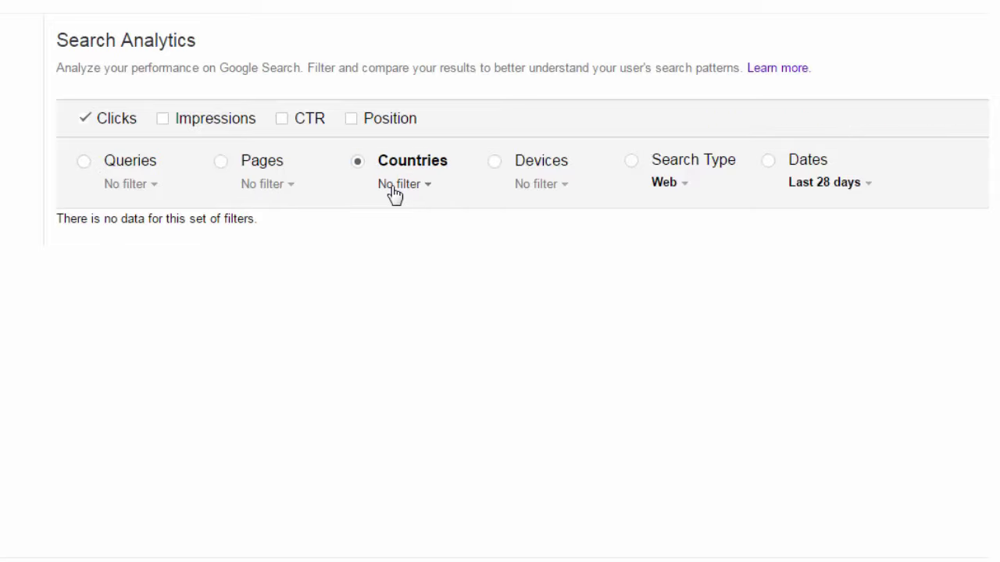
pyautogui.click(392, 186)
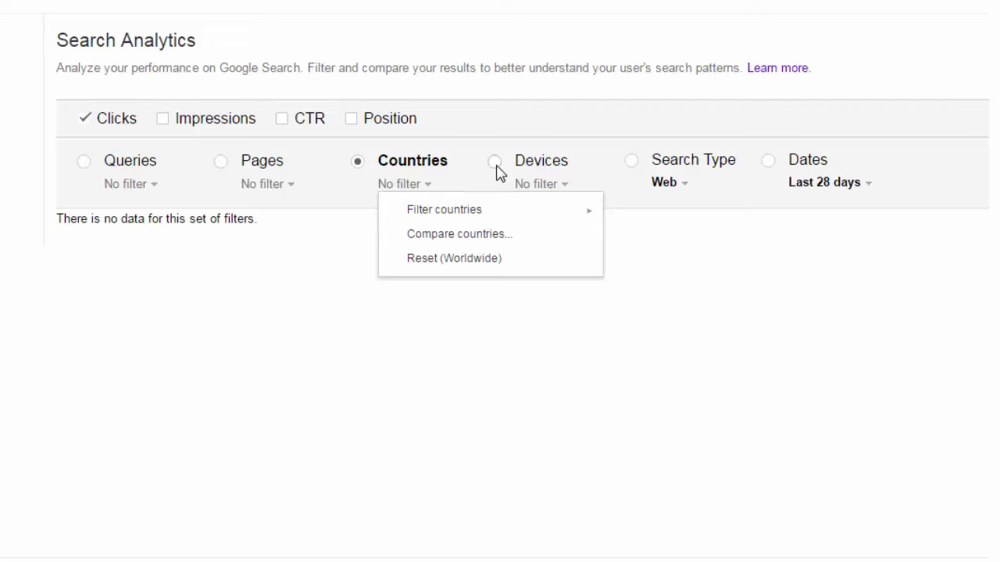
pyautogui.click(665, 189)
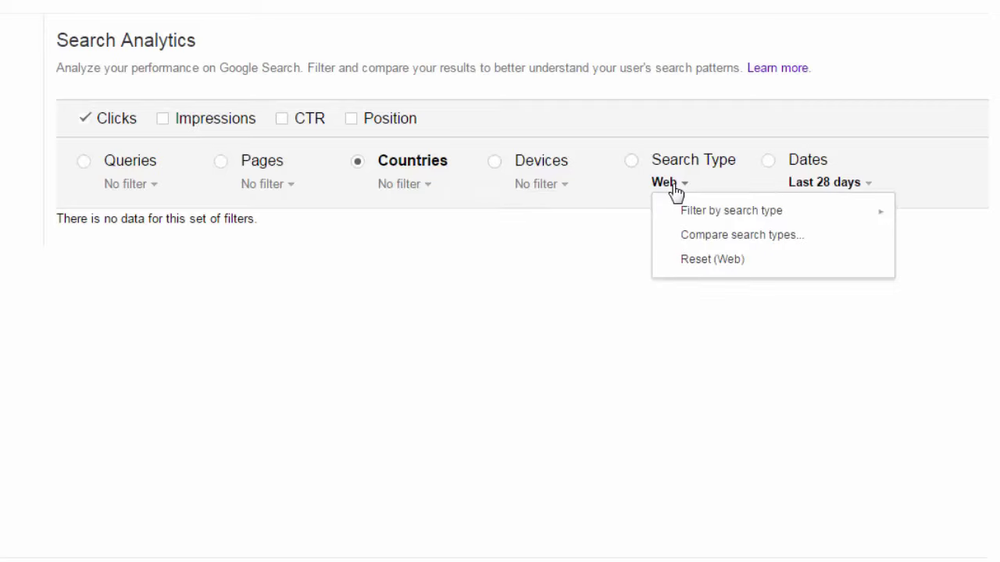
pyautogui.moveTo(691, 218)
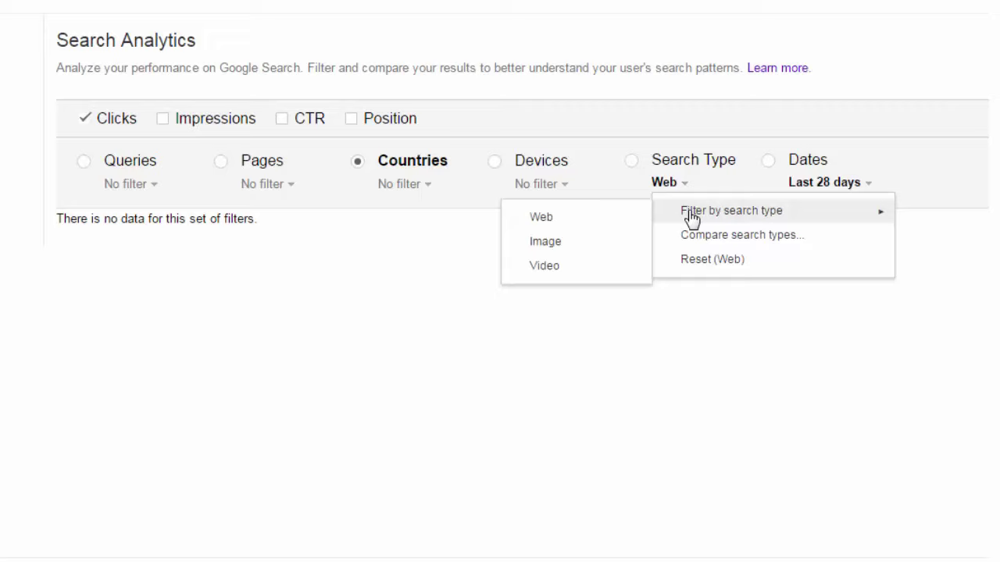
# Group the Search Analytics report by Dates, view the date range comparison options, and add the Impressions metric
pyautogui.click(770, 166)
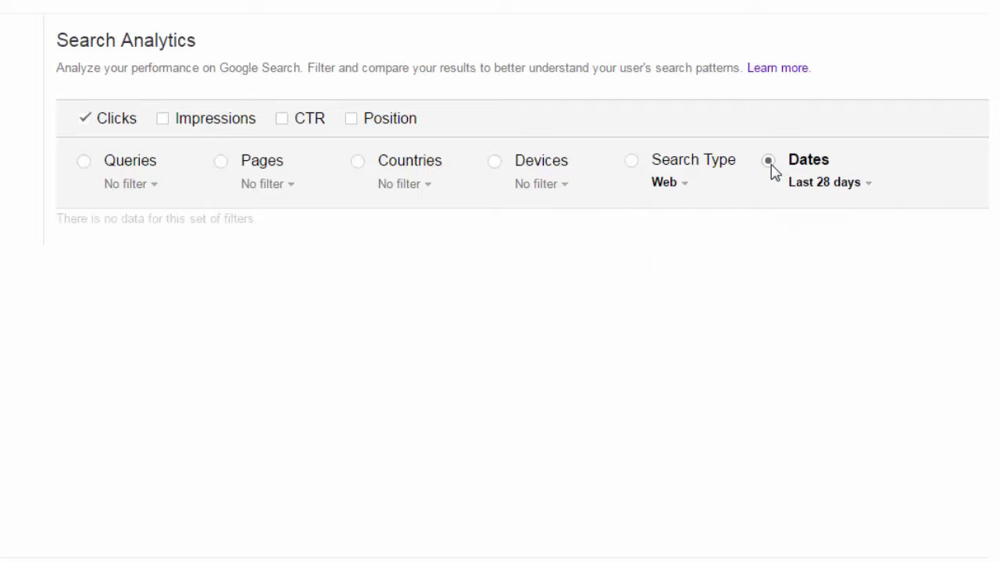
pyautogui.click(857, 191)
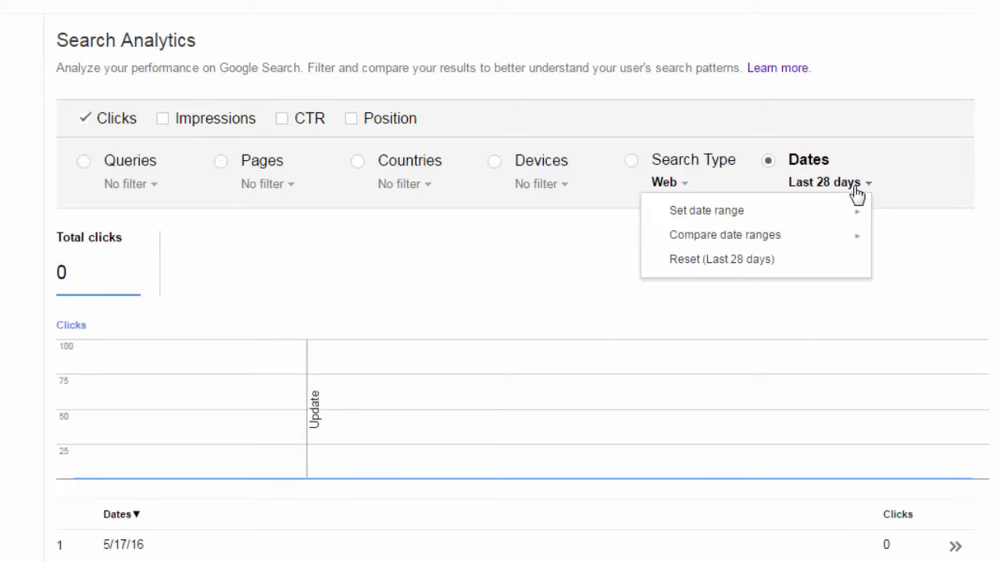
pyautogui.moveTo(819, 244)
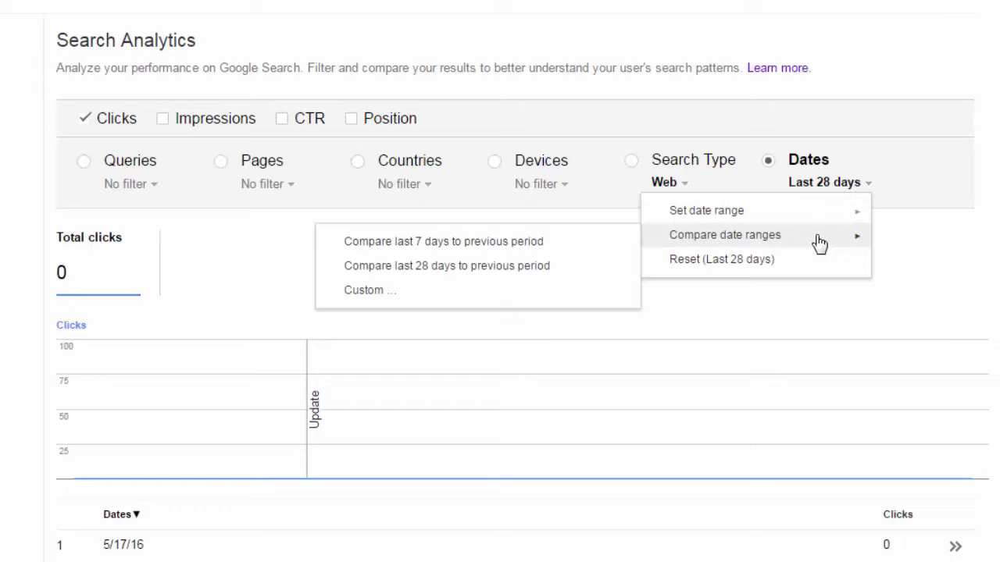
pyautogui.click(163, 119)
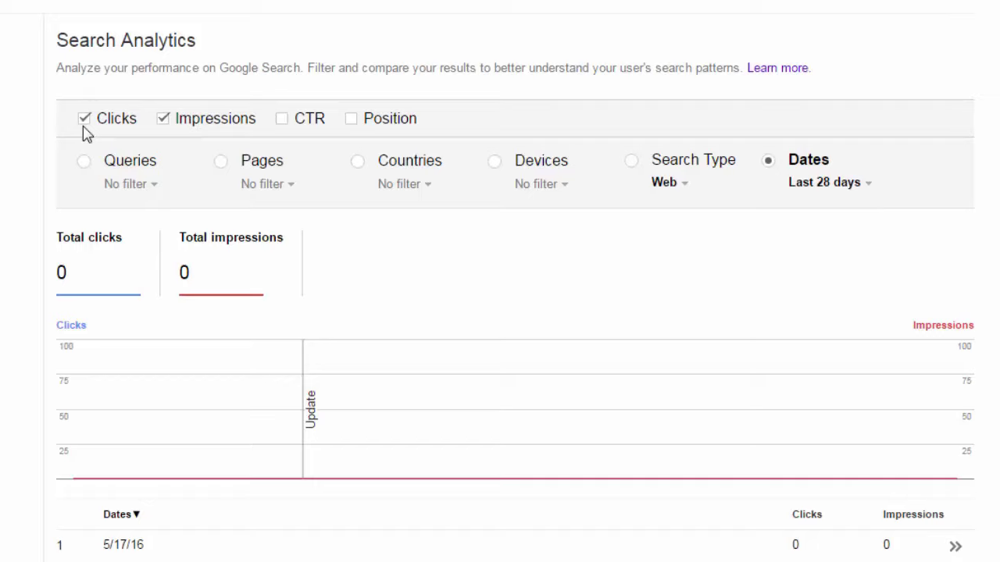
# Add the CTR and Position metrics to the Search Analytics report, and examine the example trend chart and queries table
pyautogui.click(282, 121)
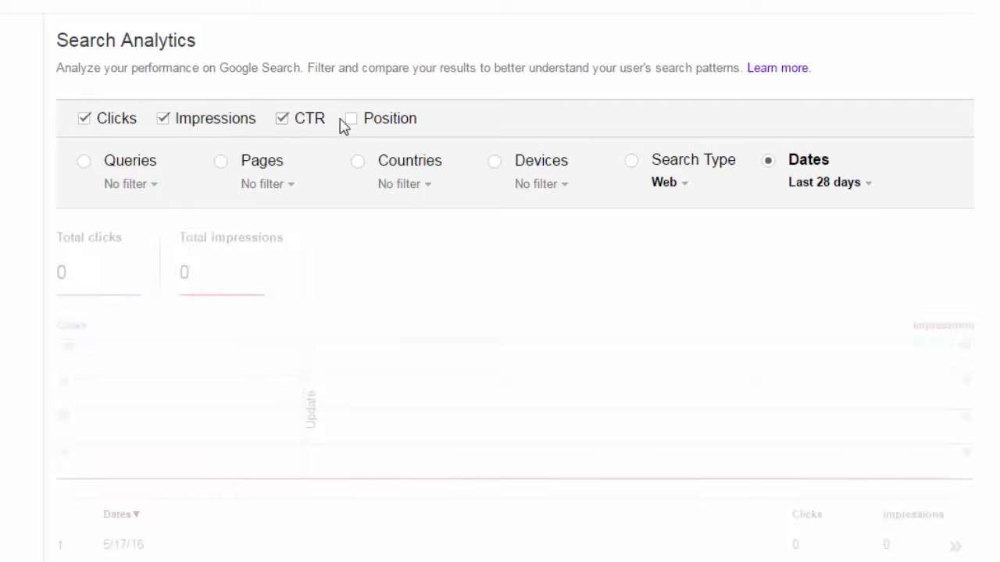
pyautogui.click(352, 122)
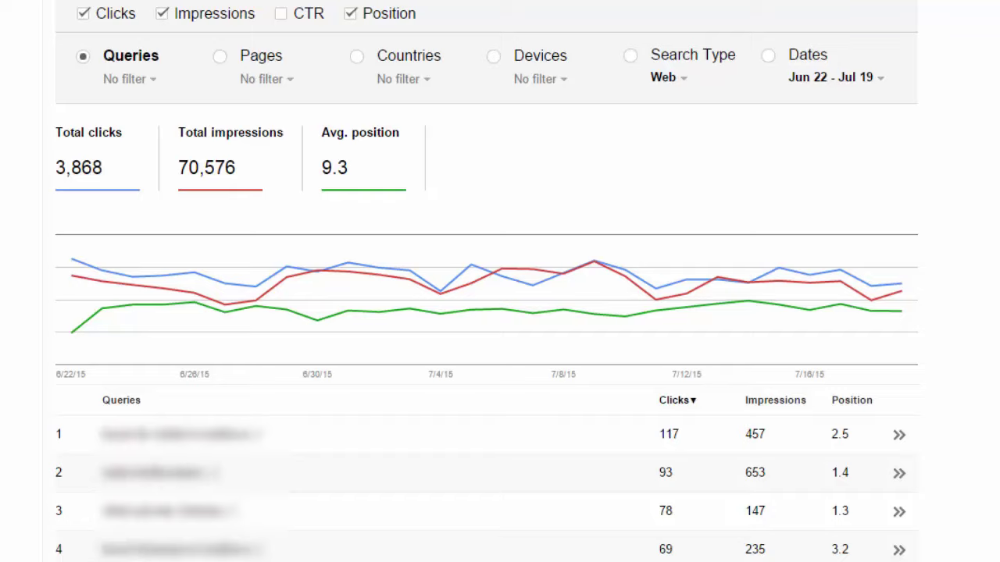
pyautogui.scroll(-3, 487, 313)
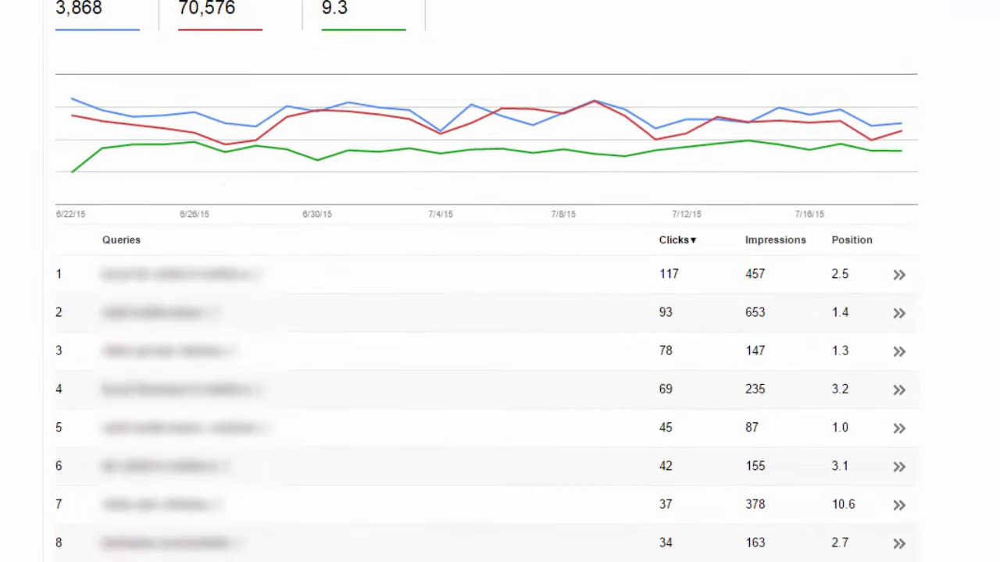
pyautogui.scroll(3, 487, 312)
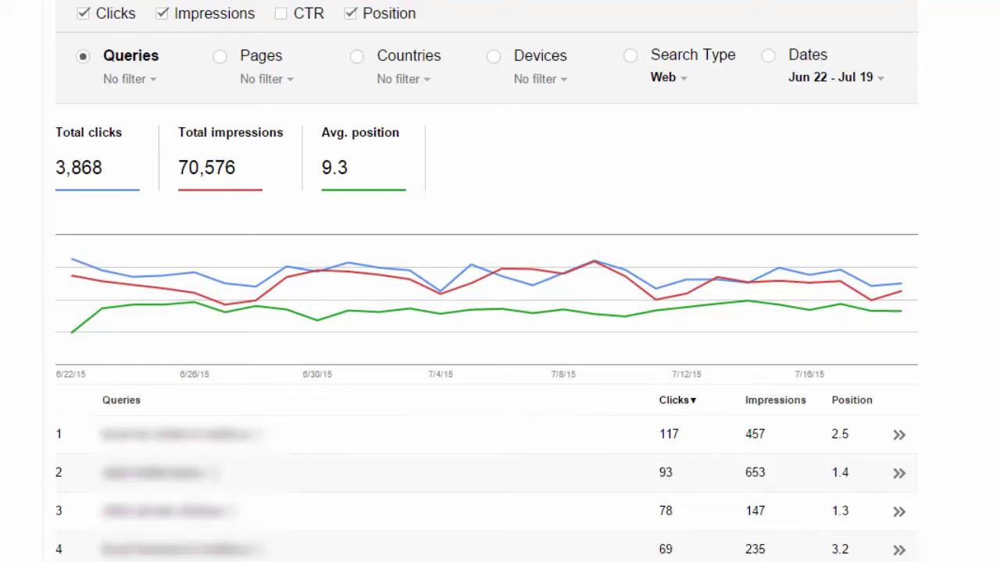
pyautogui.scroll(-3, 487, 313)
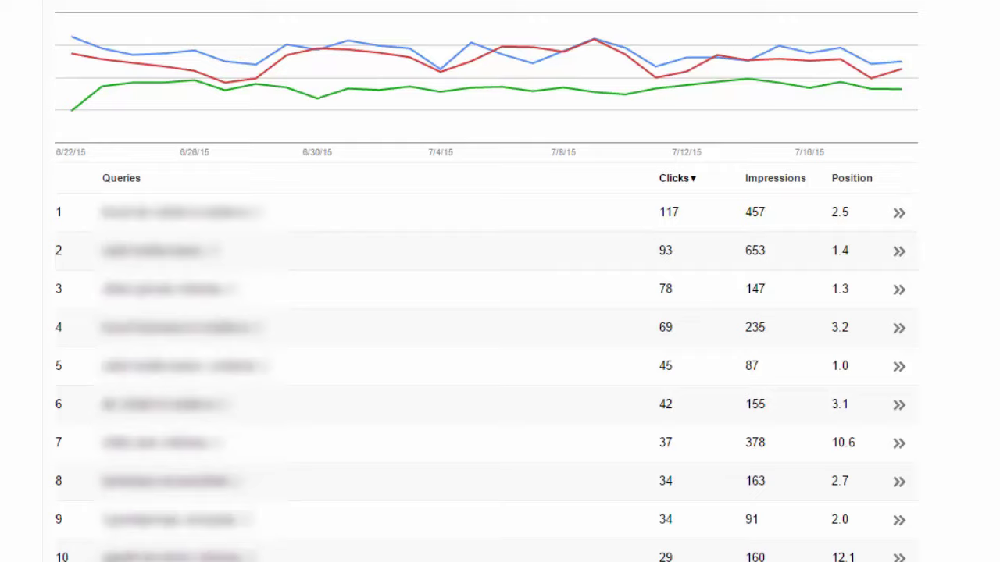
pyautogui.scroll(3, 486, 282)
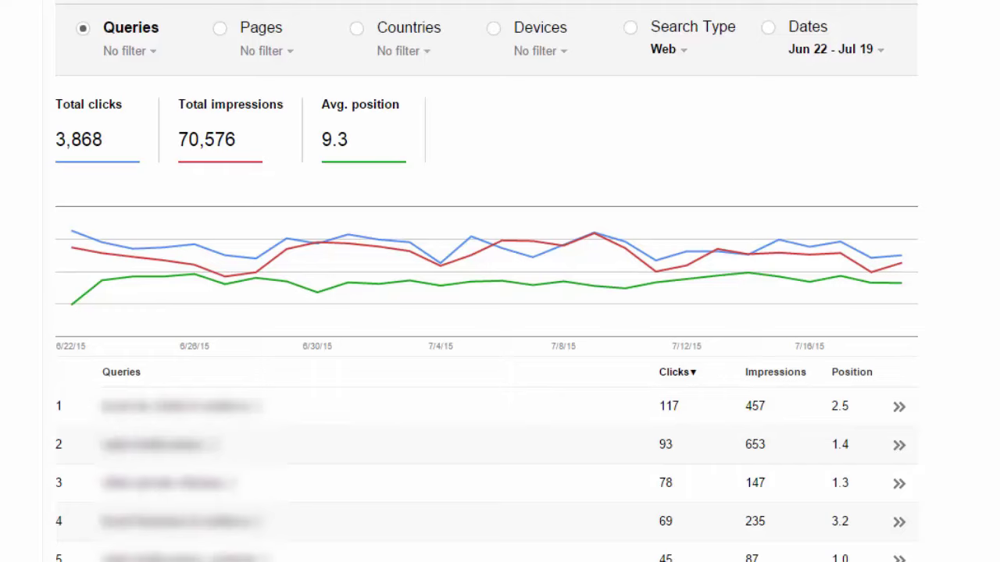
pyautogui.scroll(1, 486, 281)
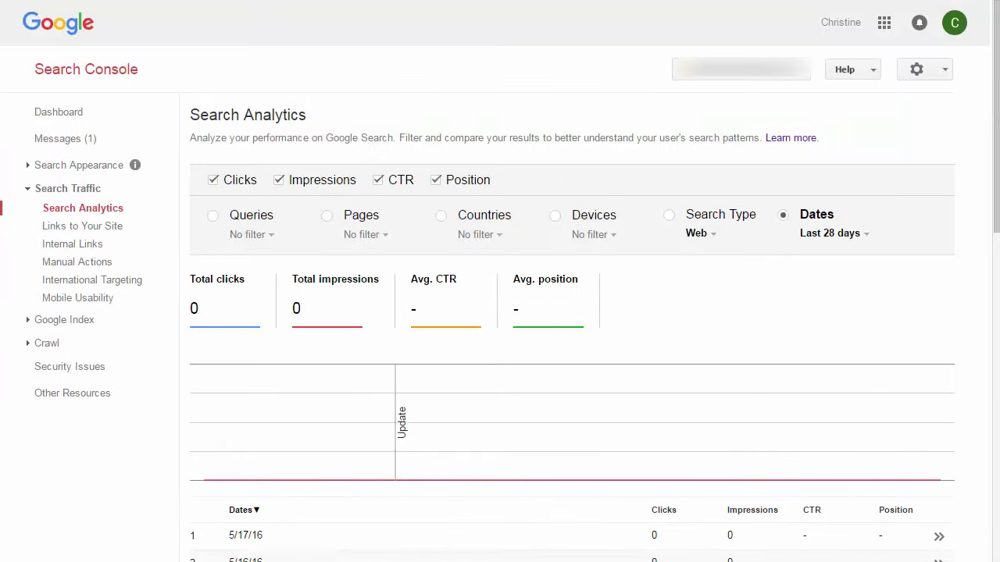
# View the Links to Your Site and Manual Actions reports under Search Traffic
pyautogui.click(94, 230)
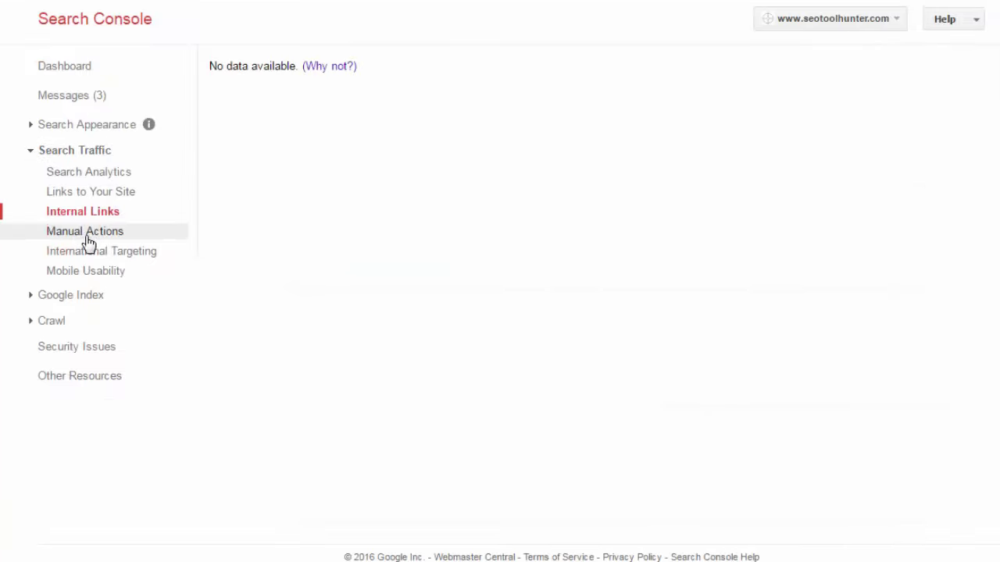
pyautogui.click(191, 69)
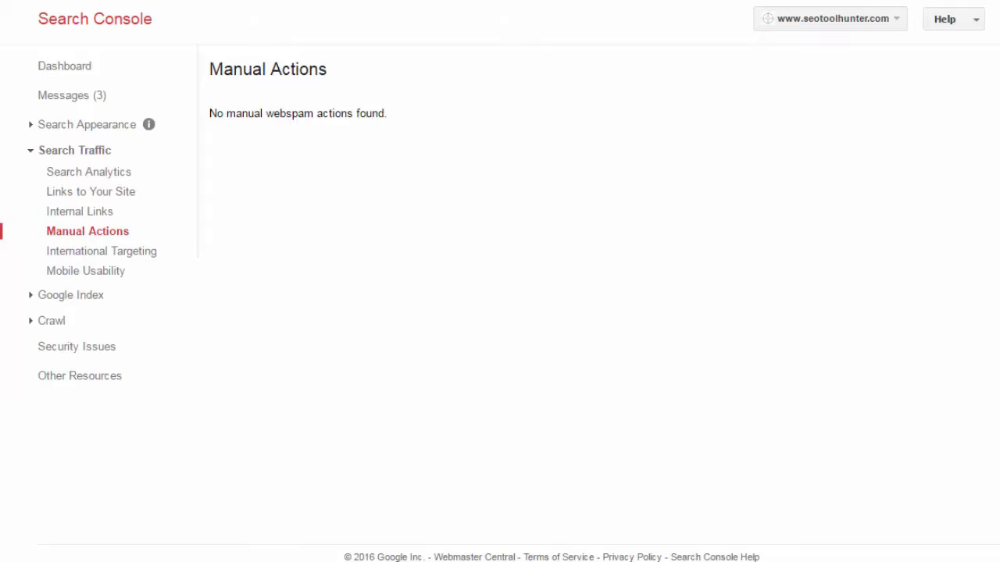
# In the International Targeting country settings, enable targeting of users in the United States and save the change
pyautogui.click(64, 258)
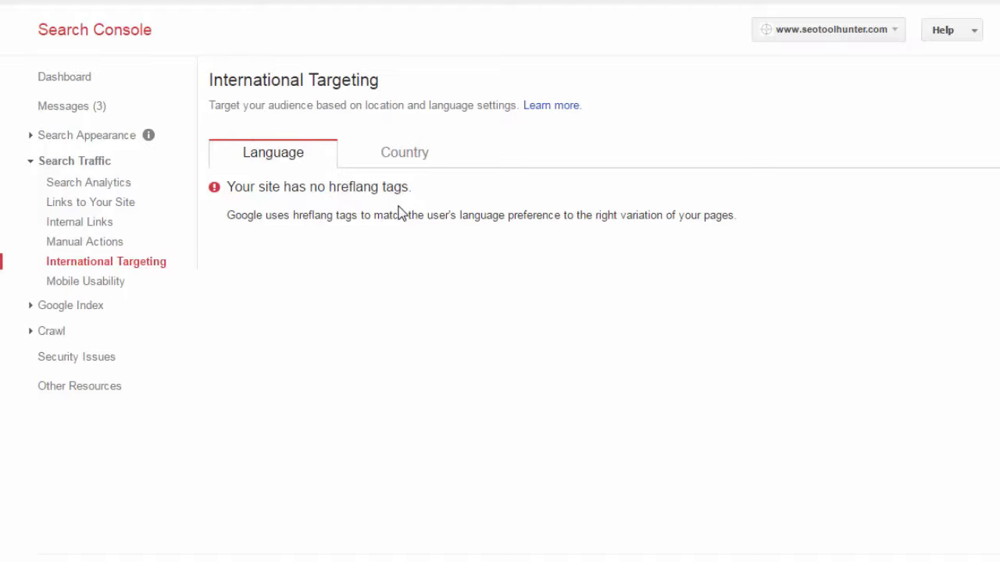
pyautogui.click(408, 158)
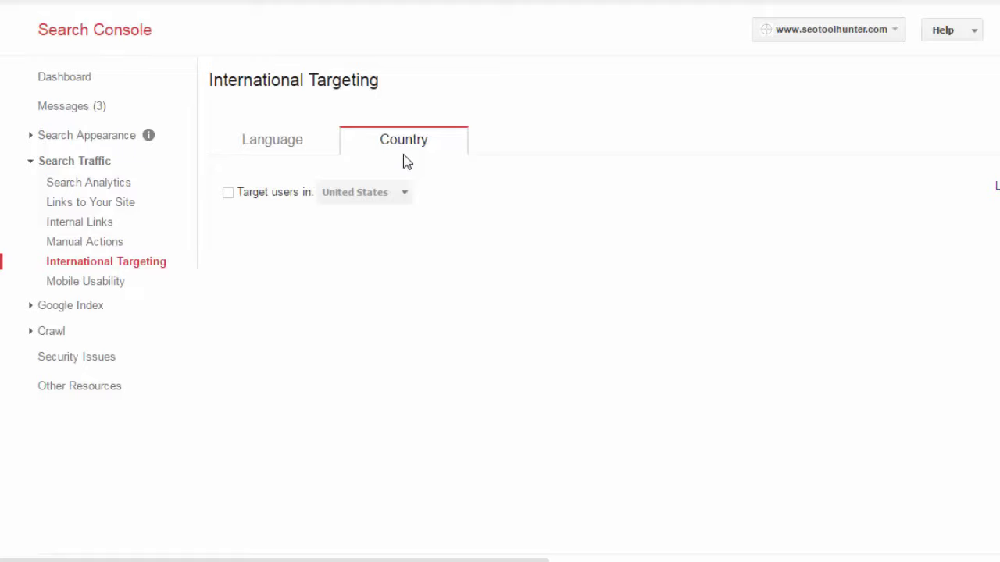
pyautogui.click(230, 194)
pyautogui.click(400, 195)
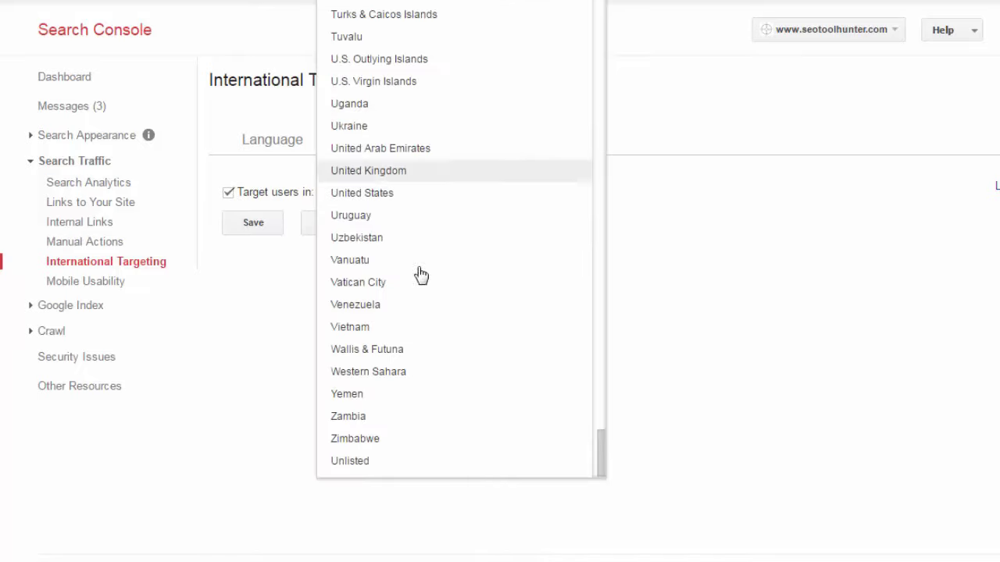
pyautogui.click(263, 226)
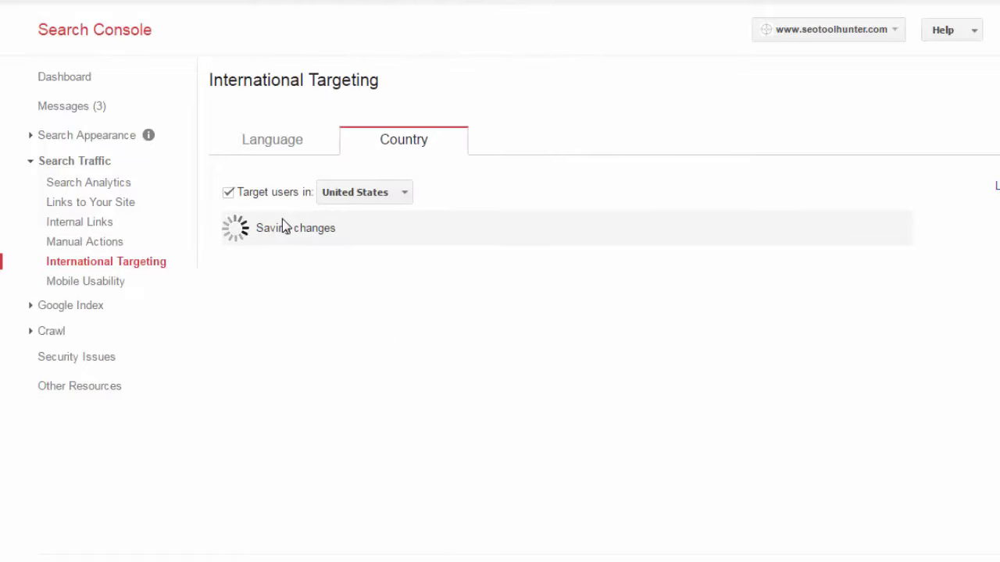
# View the Mobile Usability report, and expand Google Index while collapsing Search Traffic and Search Appearance
pyautogui.click(123, 286)
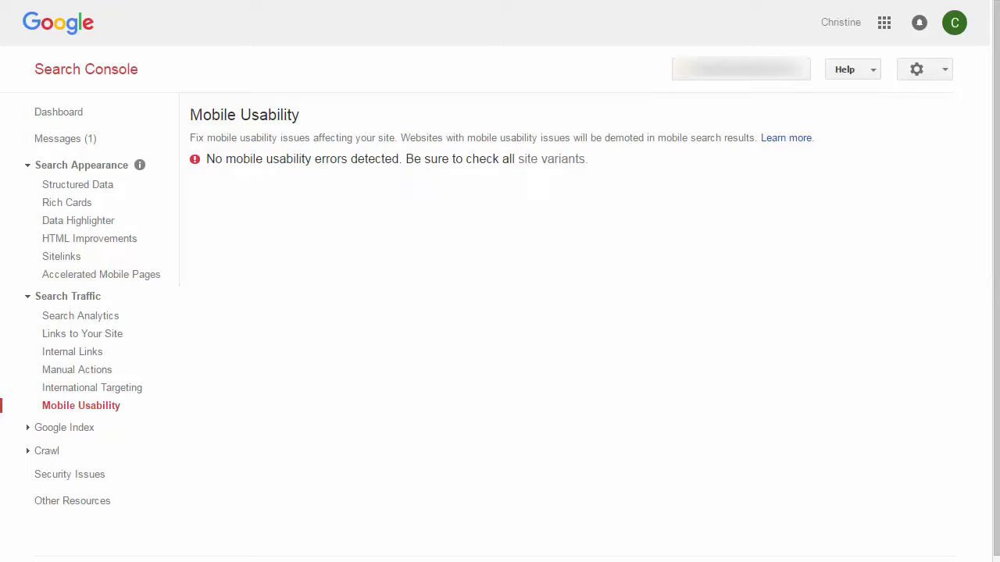
pyautogui.click(94, 429)
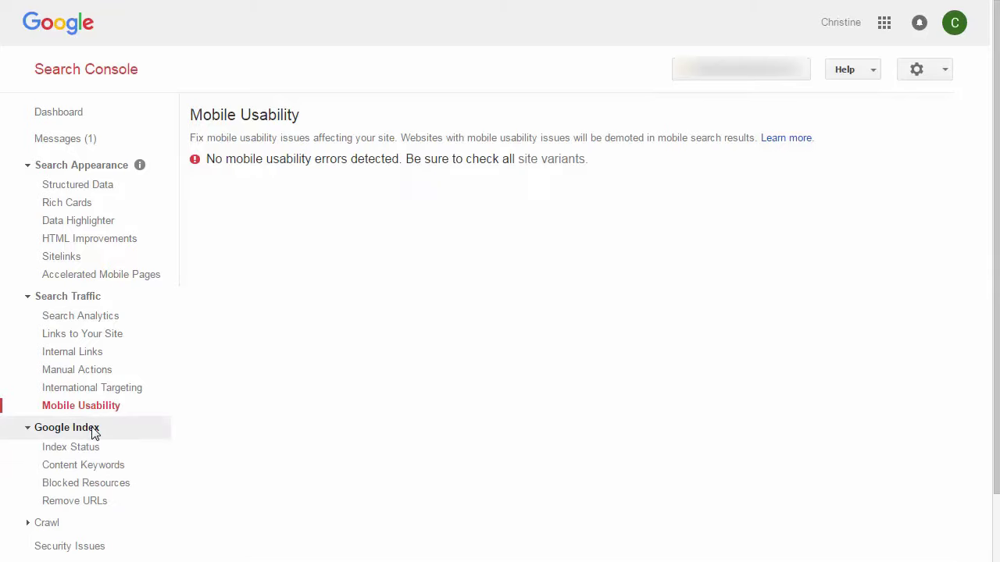
pyautogui.scroll(-2, 125, 433)
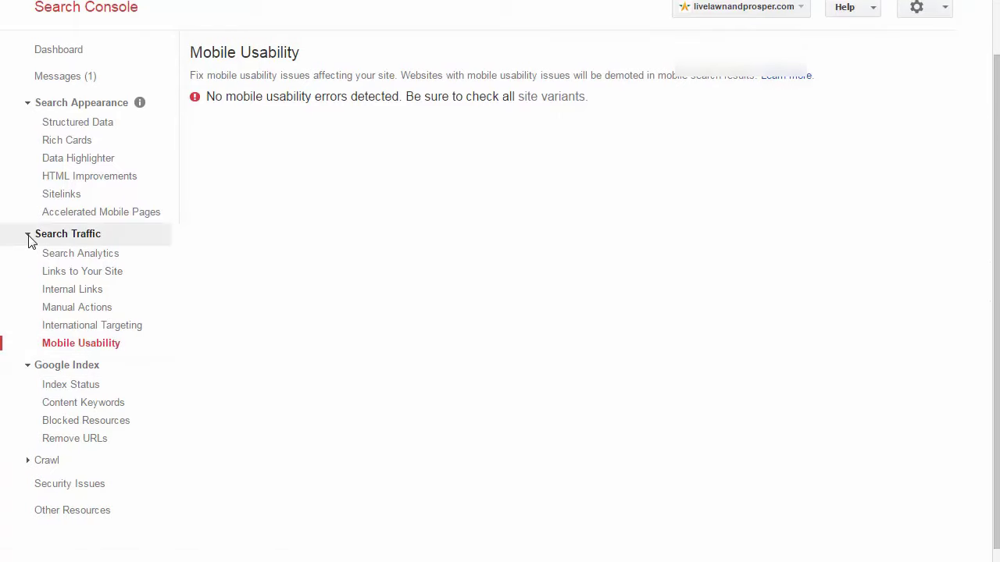
pyautogui.click(27, 234)
pyautogui.click(29, 165)
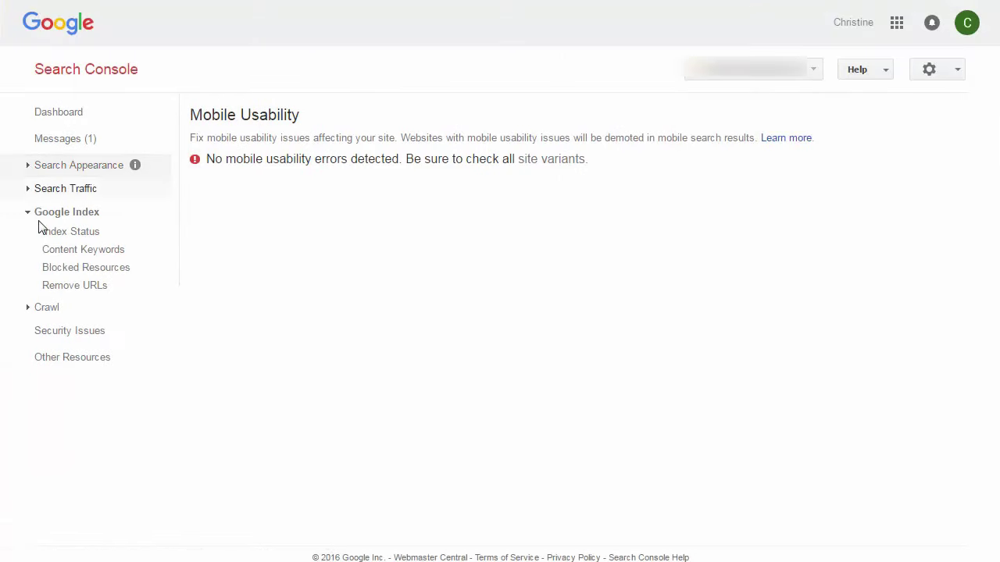
# View the Google Index reports, from Index Status to Blocked Resources and Remove URLs
pyautogui.click(67, 240)
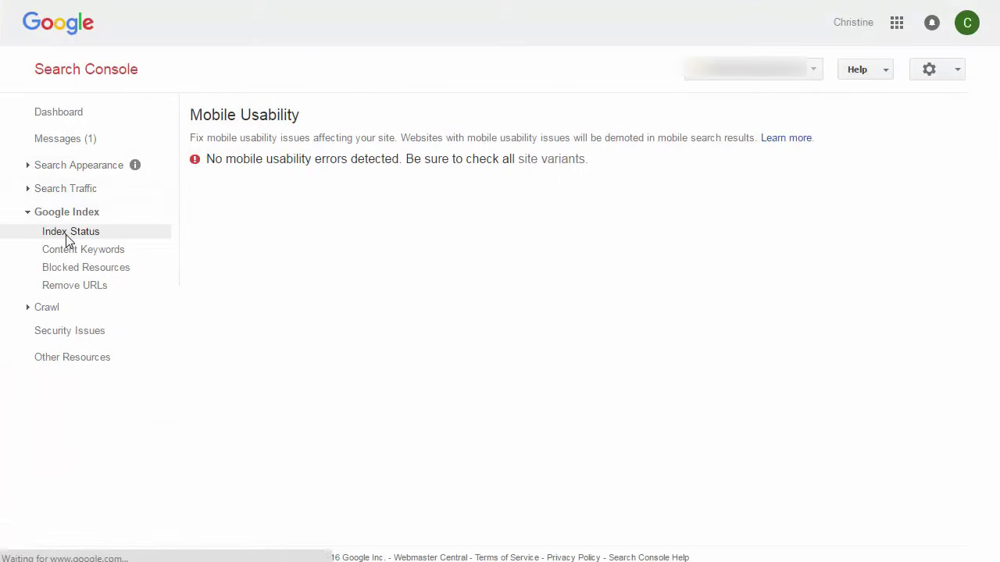
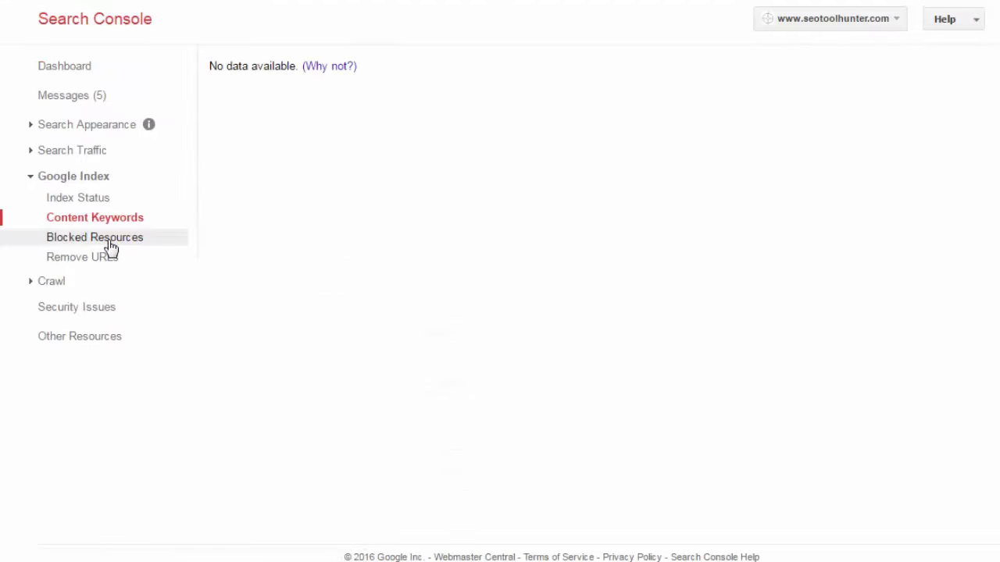
pyautogui.click(110, 238)
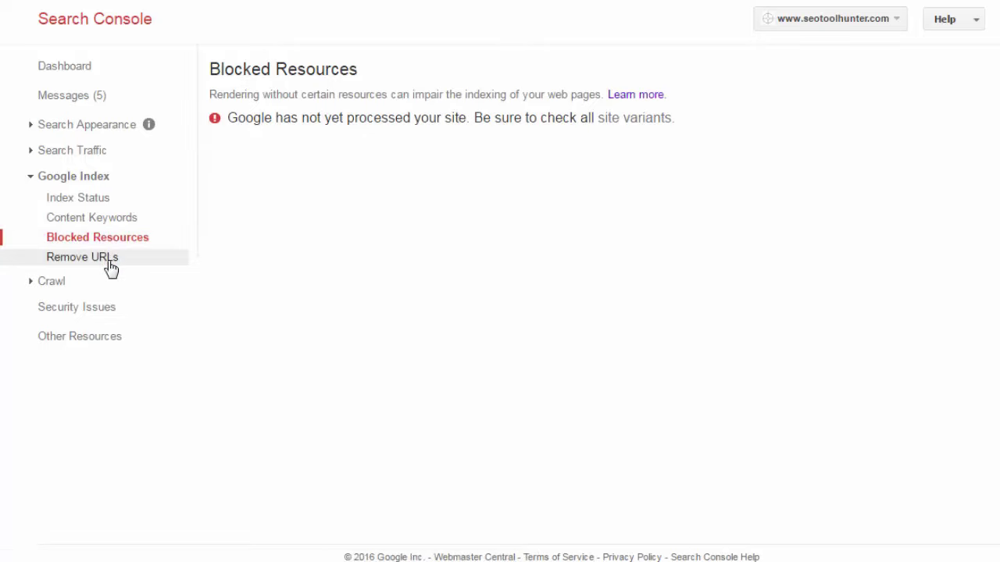
pyautogui.click(110, 267)
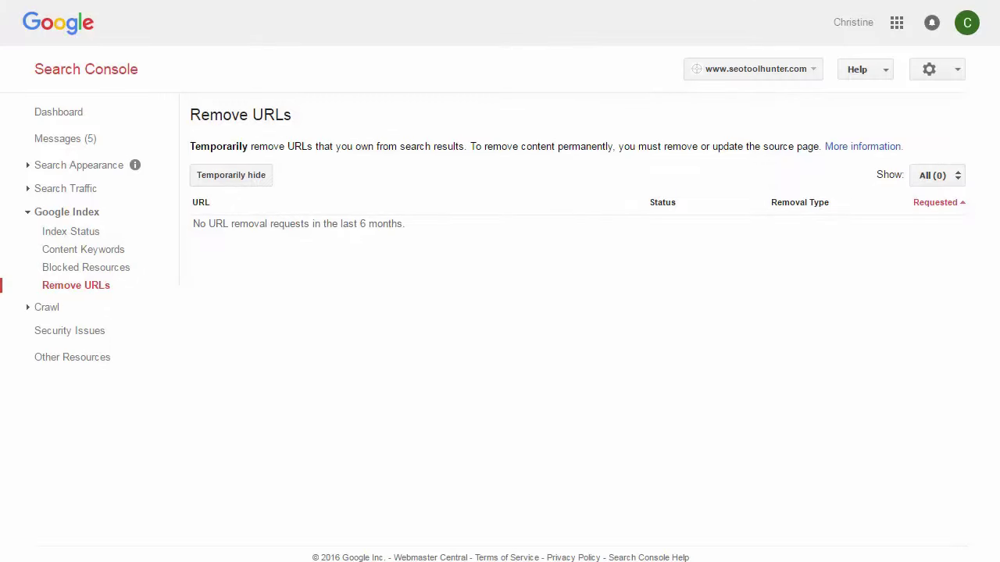
# View the Crawl Errors report and examine the Crawl Stats charts through to the time spent downloading a page
pyautogui.click(65, 309)
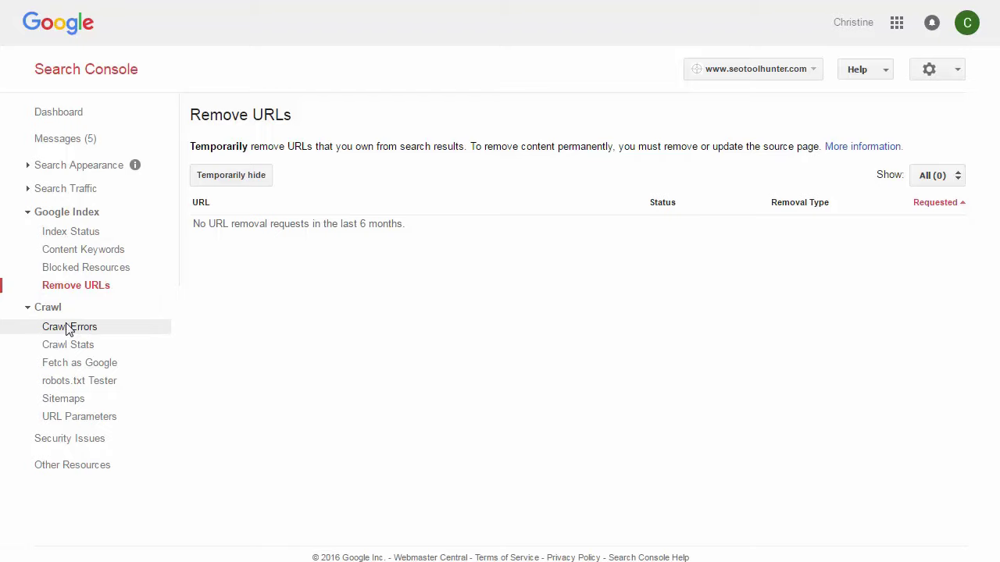
pyautogui.click(69, 328)
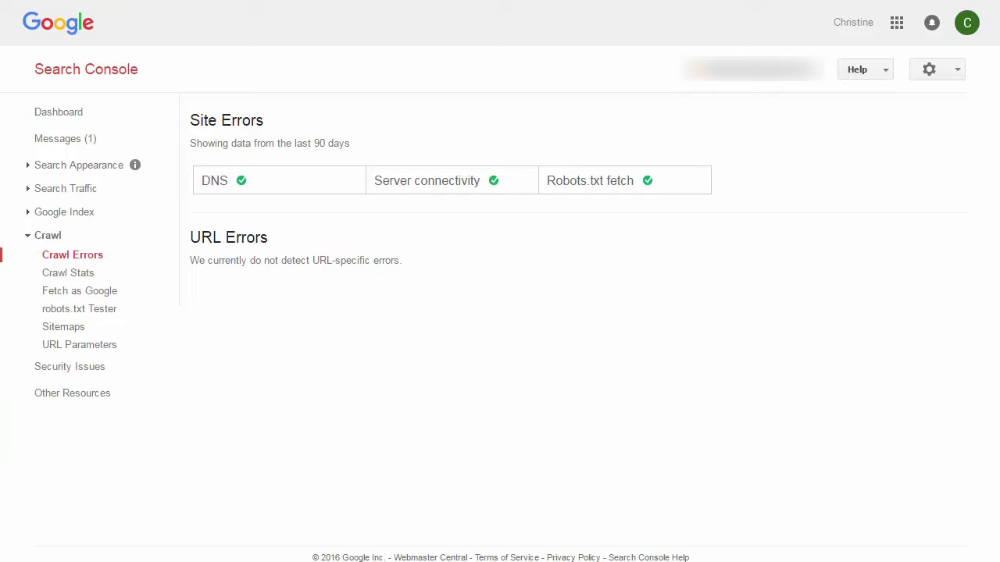
pyautogui.click(66, 285)
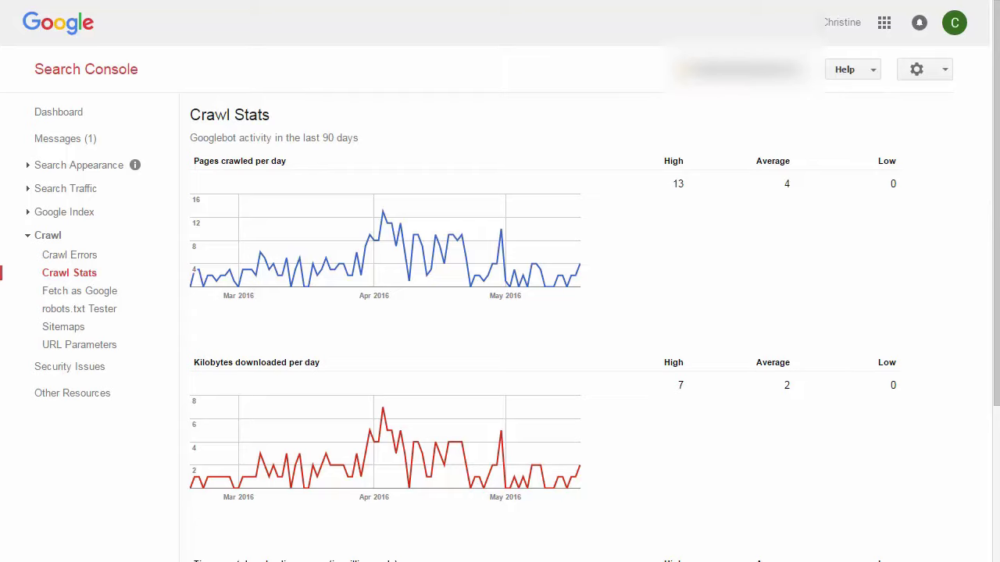
pyautogui.moveTo(995, 207); pyautogui.dragTo(997, 262)
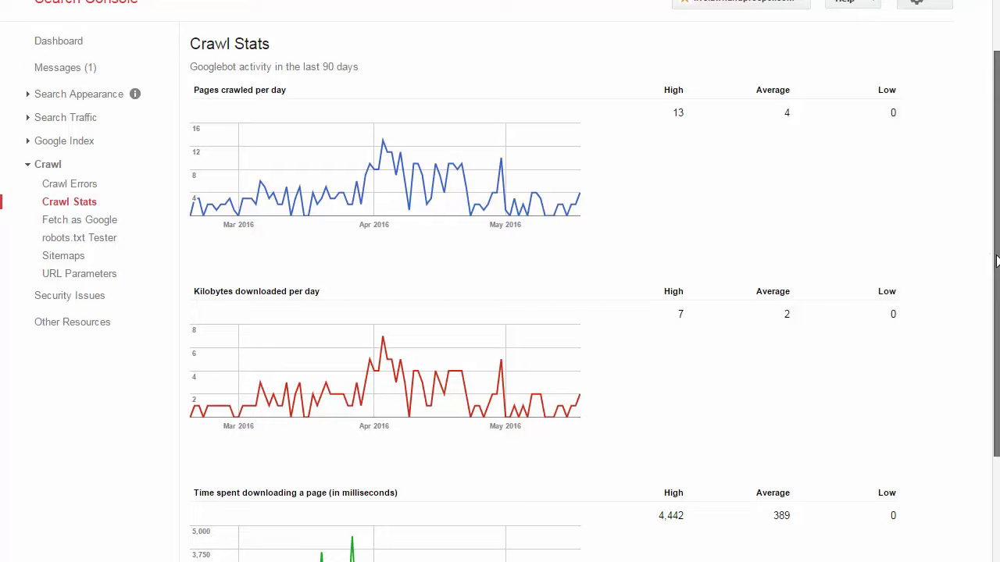
pyautogui.moveTo(998, 262); pyautogui.dragTo(997, 277)
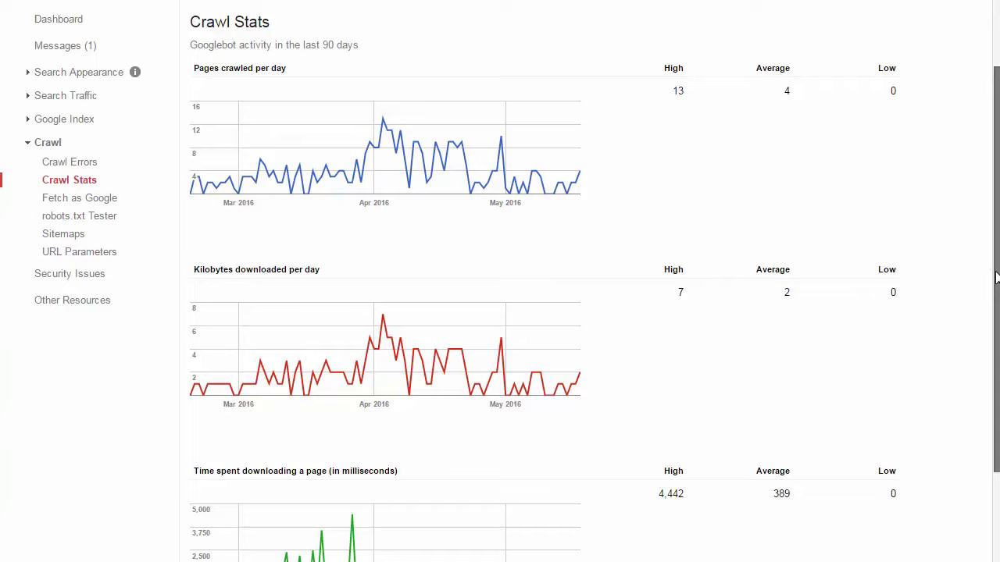
pyautogui.moveTo(996, 278); pyautogui.dragTo(996, 346)
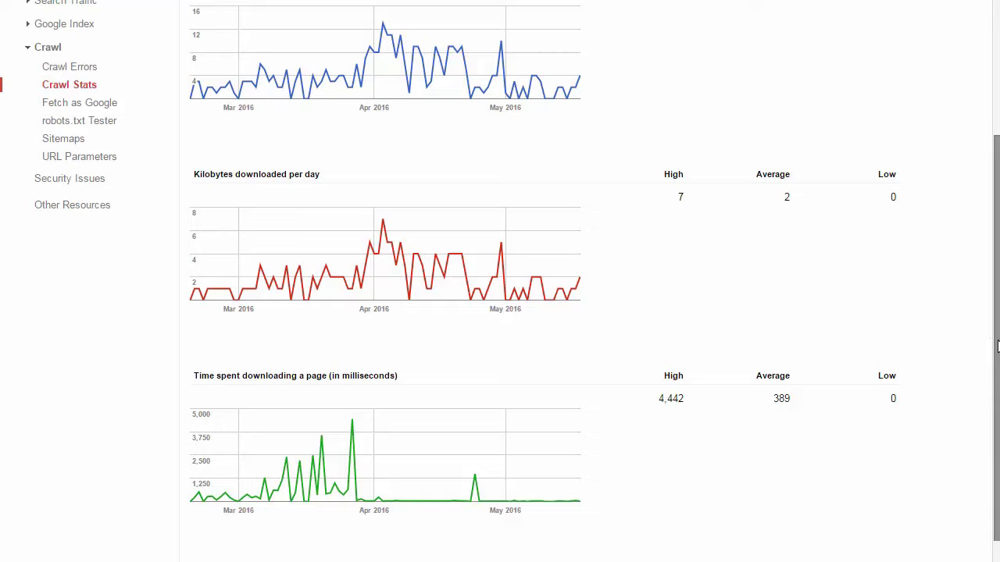
pyautogui.click(109, 109)
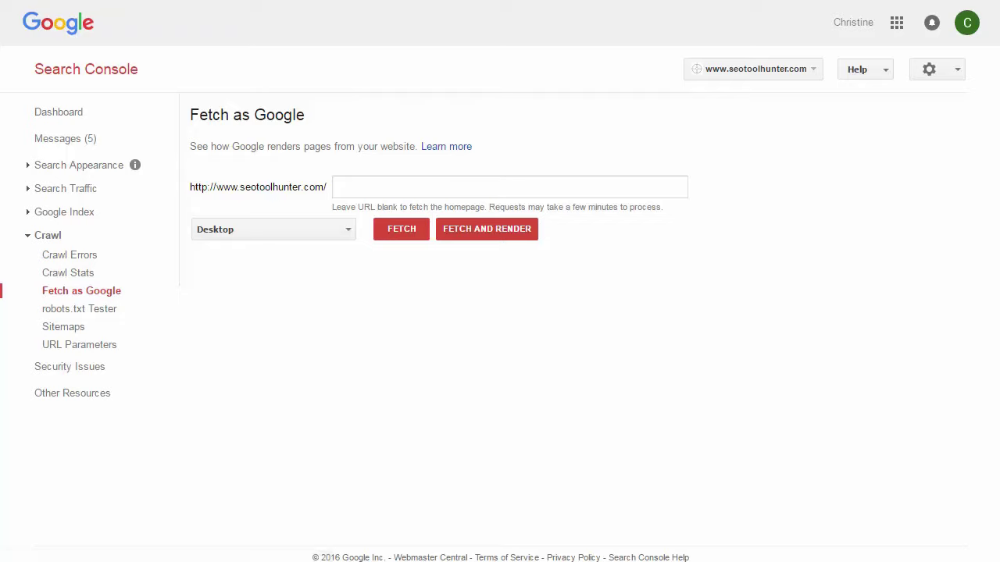
pyautogui.click(323, 232)
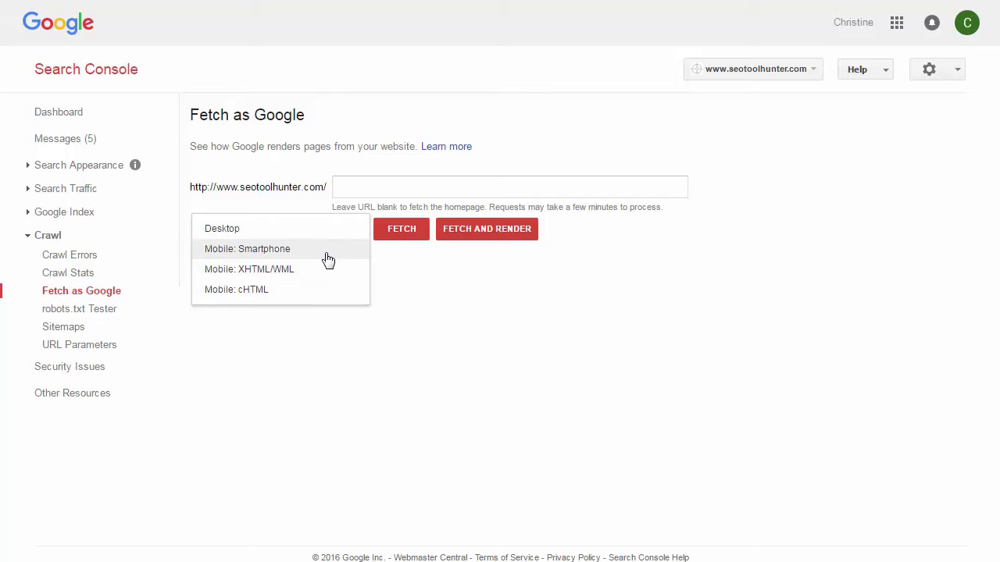
pyautogui.click(397, 235)
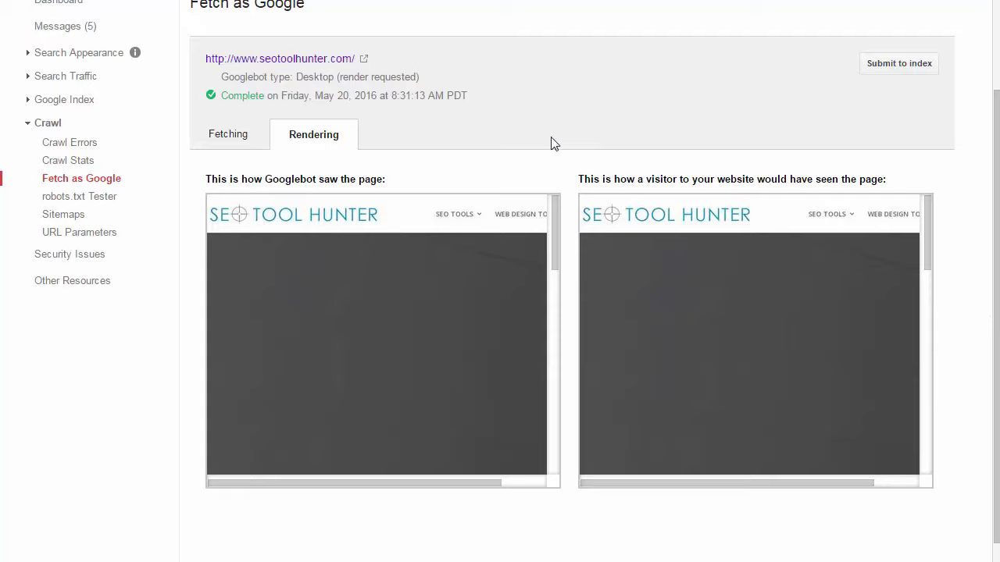
pyautogui.scroll(-5, 553, 246)
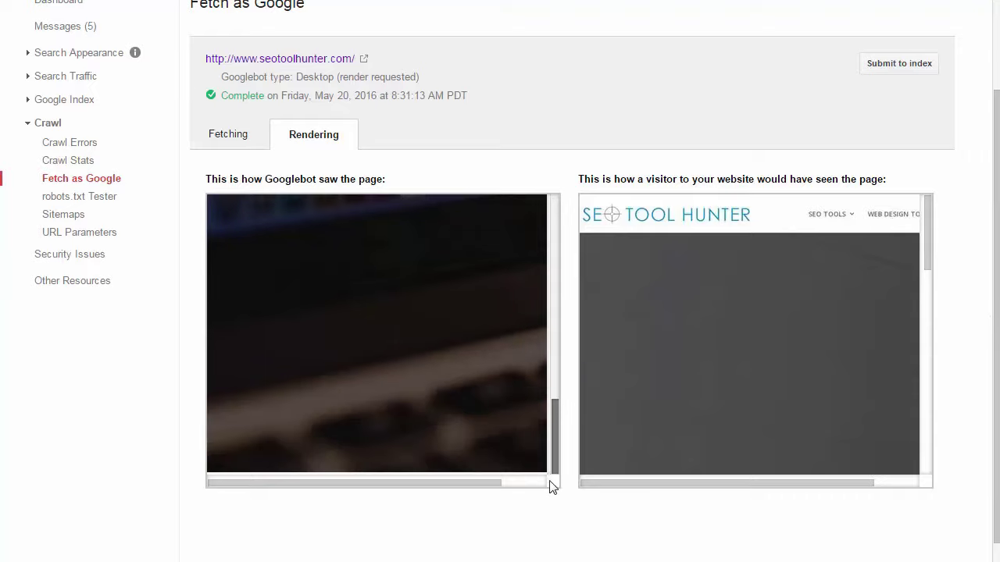
pyautogui.click(526, 482)
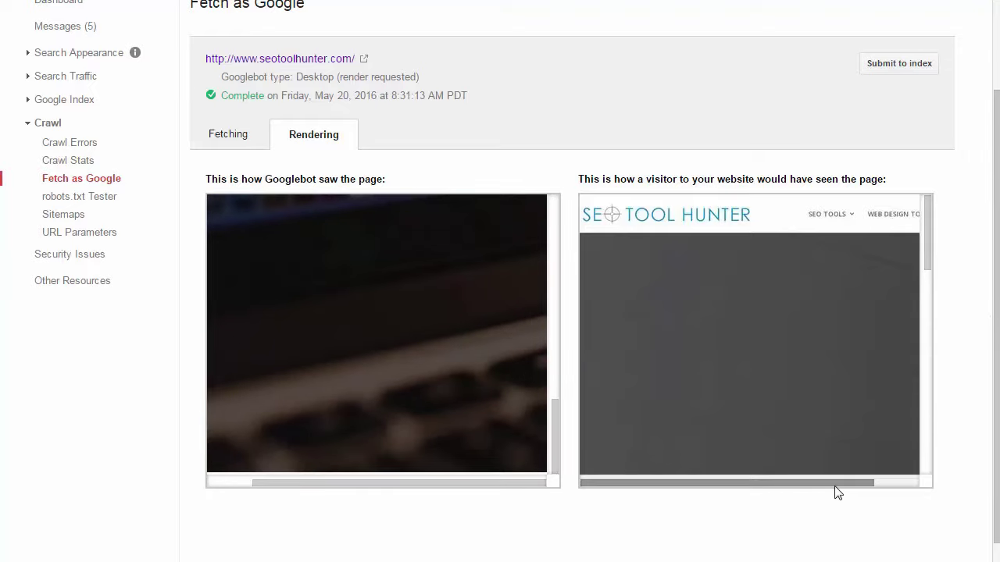
pyautogui.moveTo(837, 492); pyautogui.dragTo(906, 469)
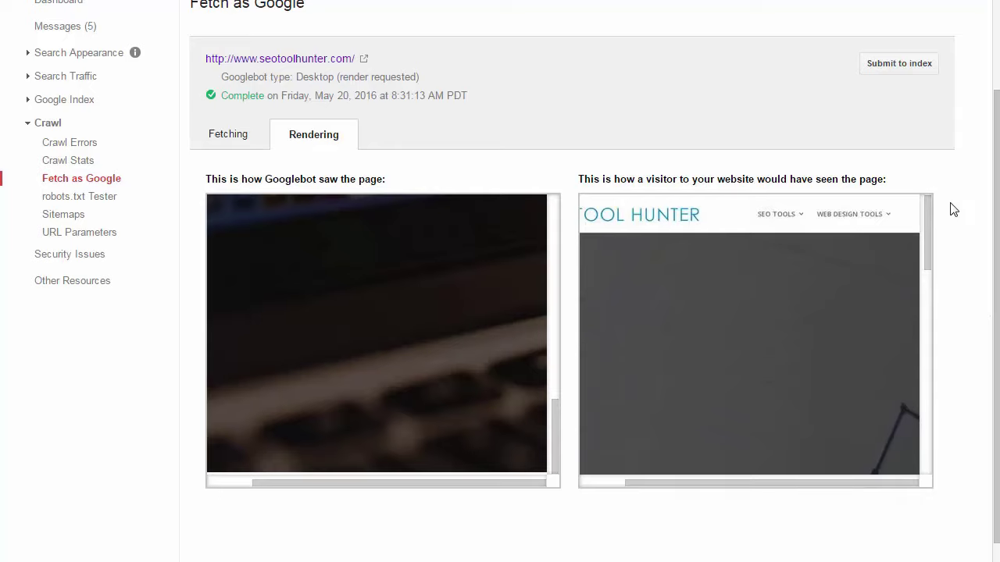
# View the robots.txt Tester and look through the Googlebot user-agents available for testing whether a URL is blocked
pyautogui.click(121, 198)
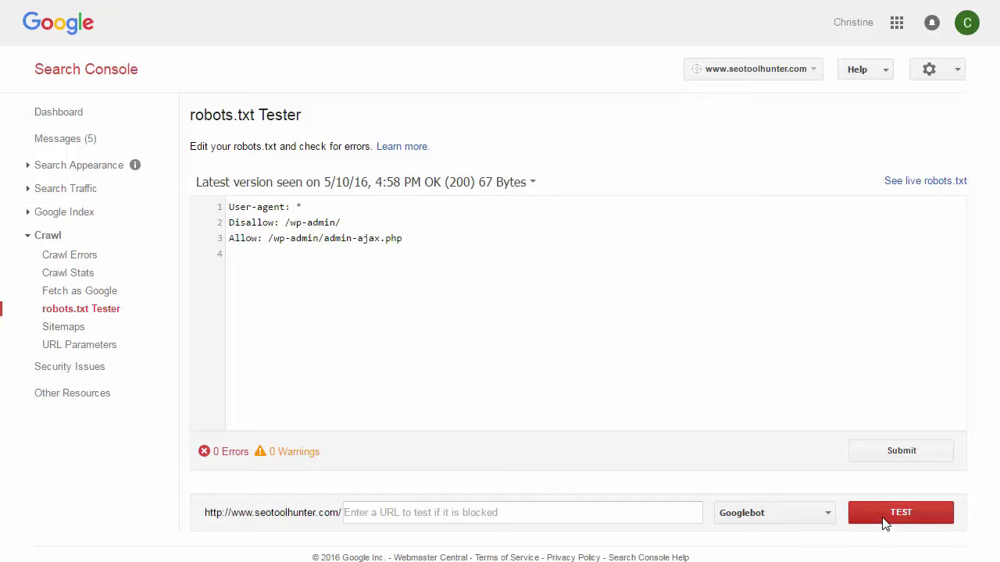
pyautogui.click(810, 522)
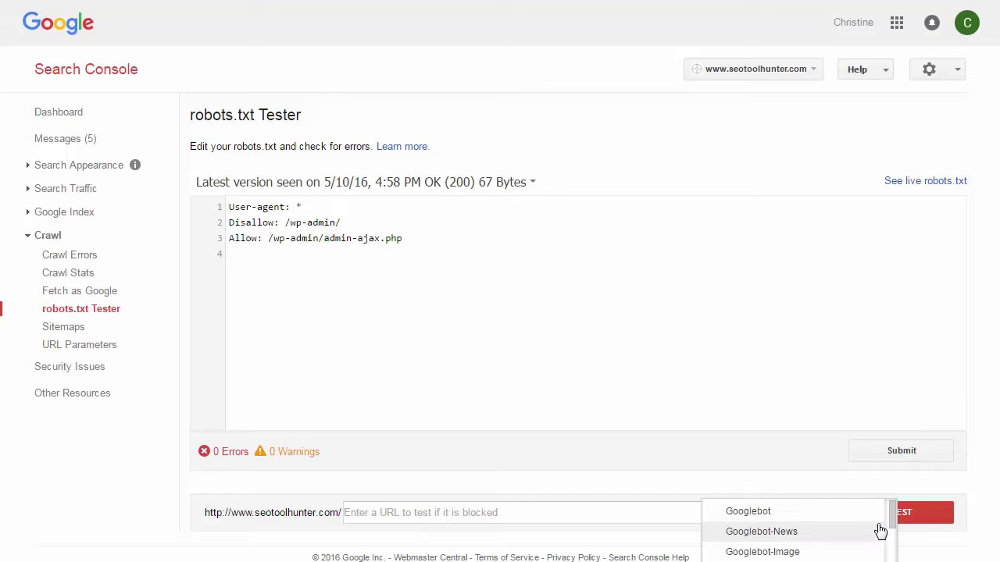
pyautogui.moveTo(894, 515)
pyautogui.mouseDown()
pyautogui.moveTo(895, 556)
pyautogui.moveTo(894, 512)
pyautogui.mouseUp()
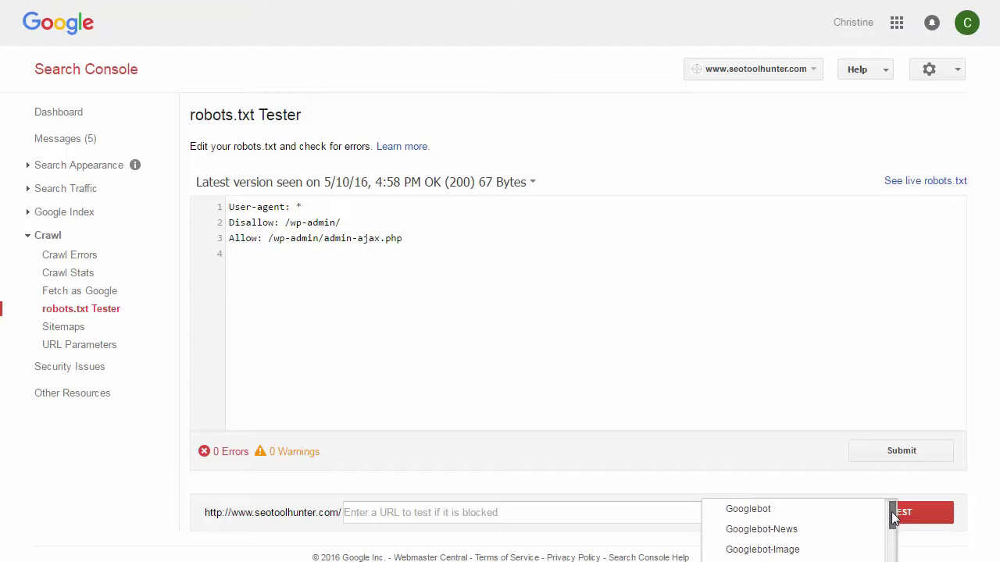
pyautogui.click(976, 509)
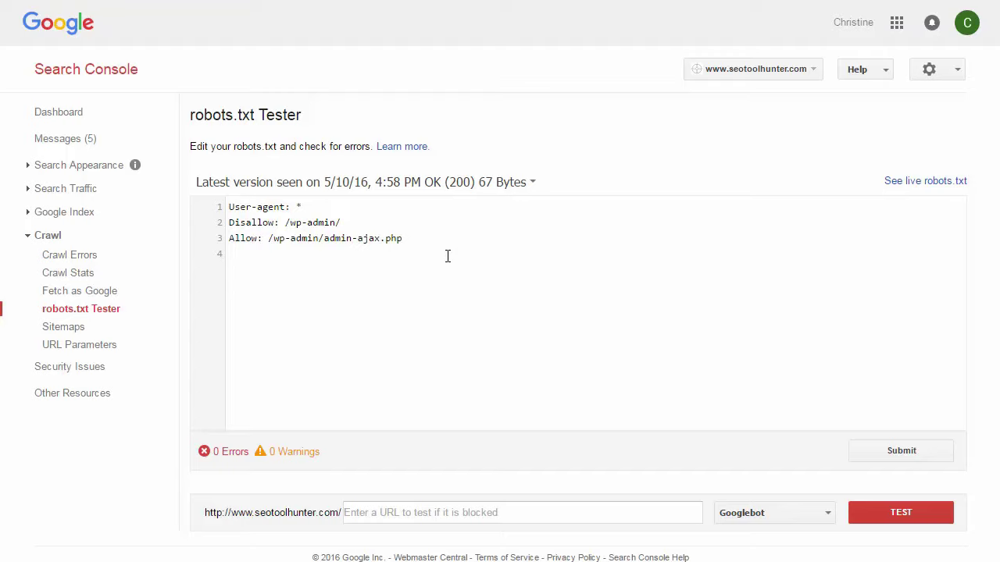
pyautogui.click(60, 329)
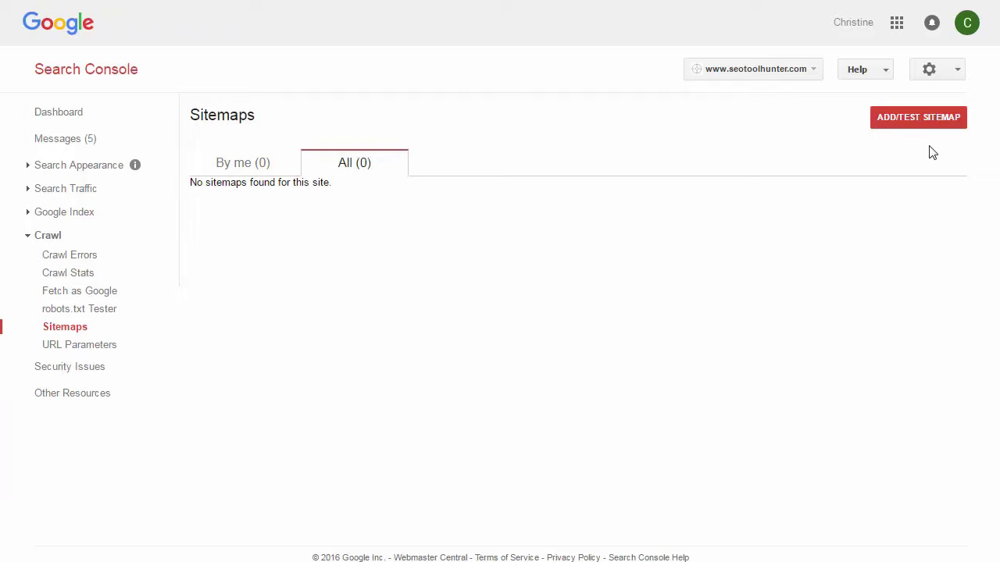
pyautogui.click(925, 120)
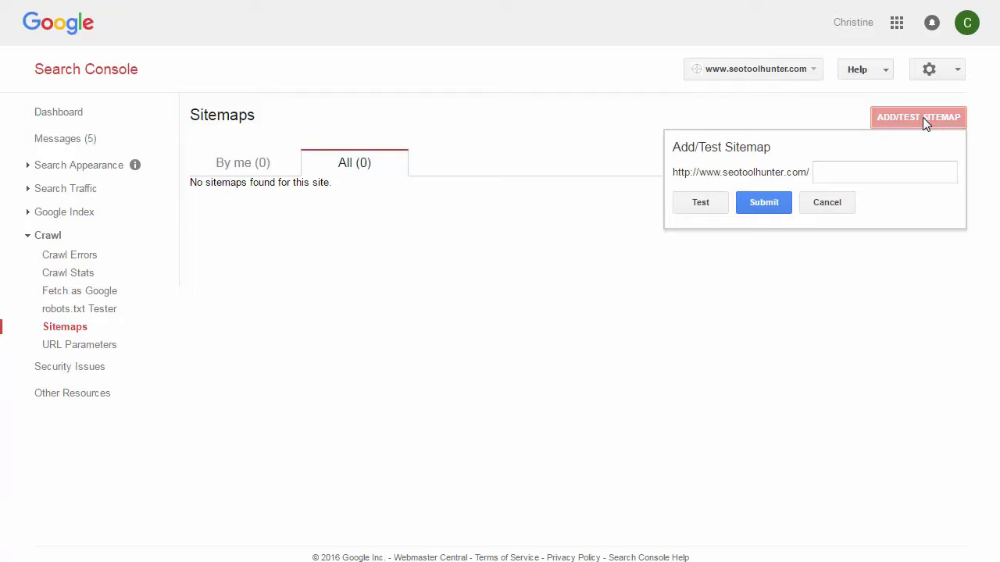
pyautogui.click(904, 181)
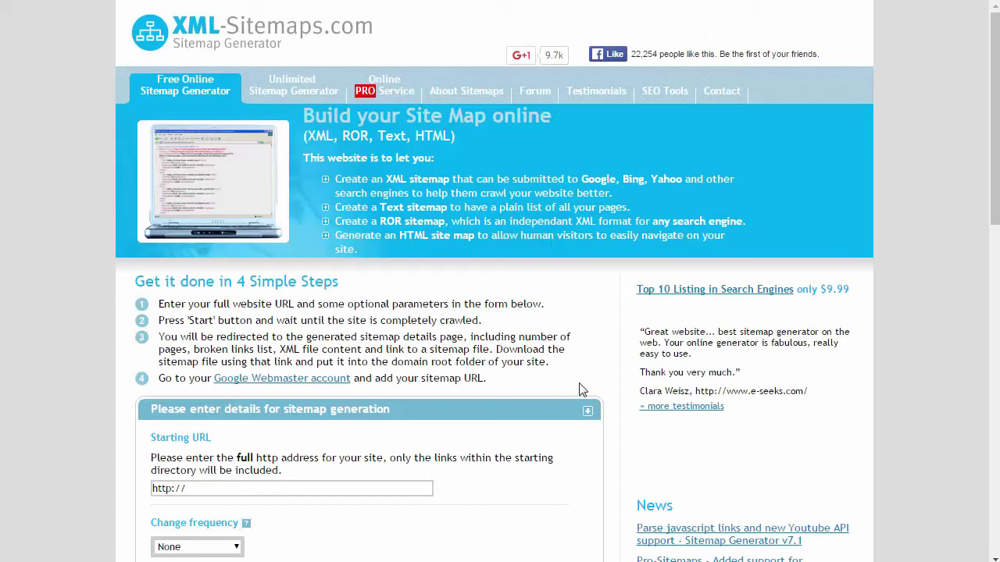
# Switch to the XML-Sitemaps.com generator and examine its sitemap form, from the starting URL to the change frequency options
pyautogui.click(434, 496)
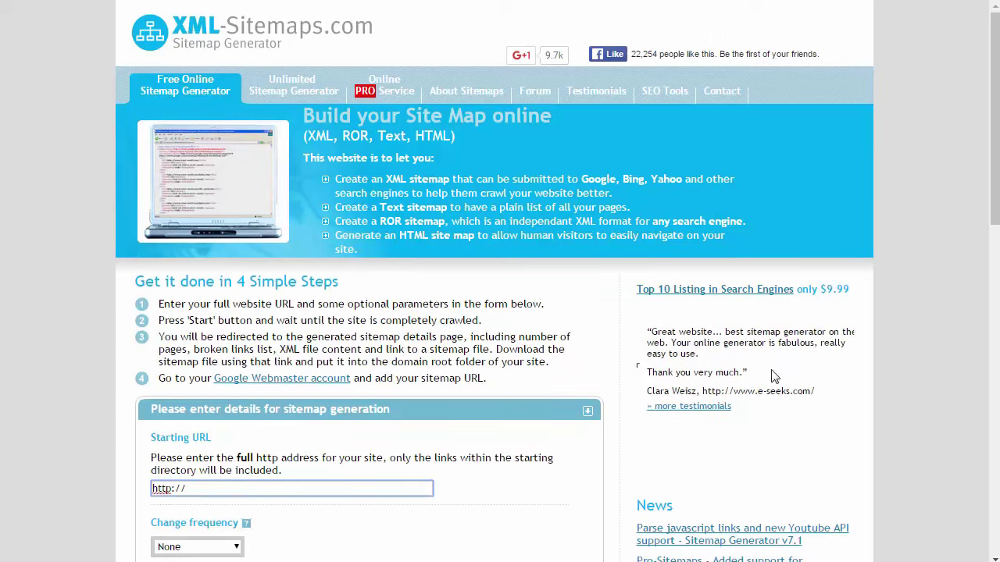
pyautogui.moveTo(996, 159); pyautogui.dragTo(997, 248)
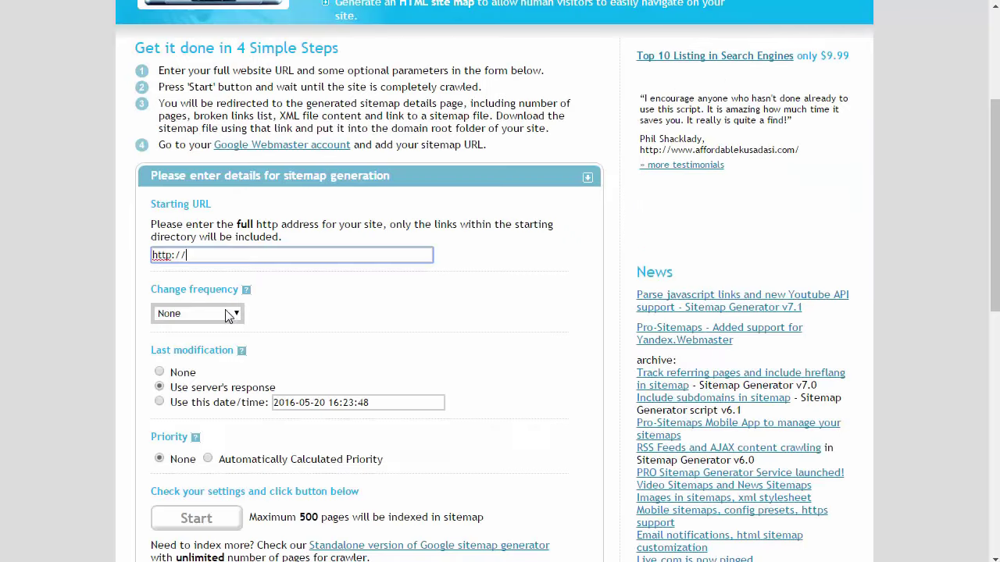
pyautogui.click(226, 314)
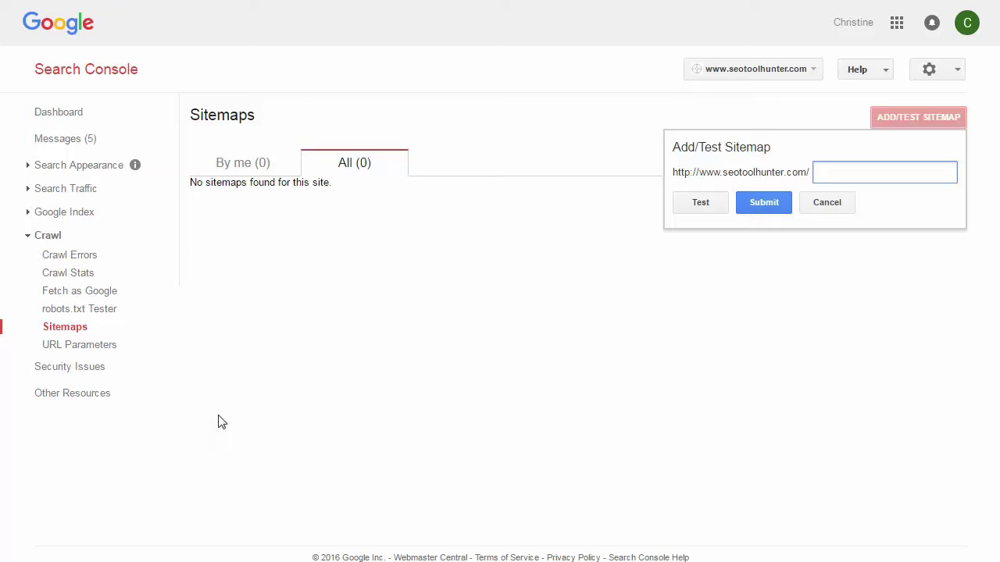
# Back in Search Console, view the URL Parameters page and the Security Issues report
pyautogui.click(102, 348)
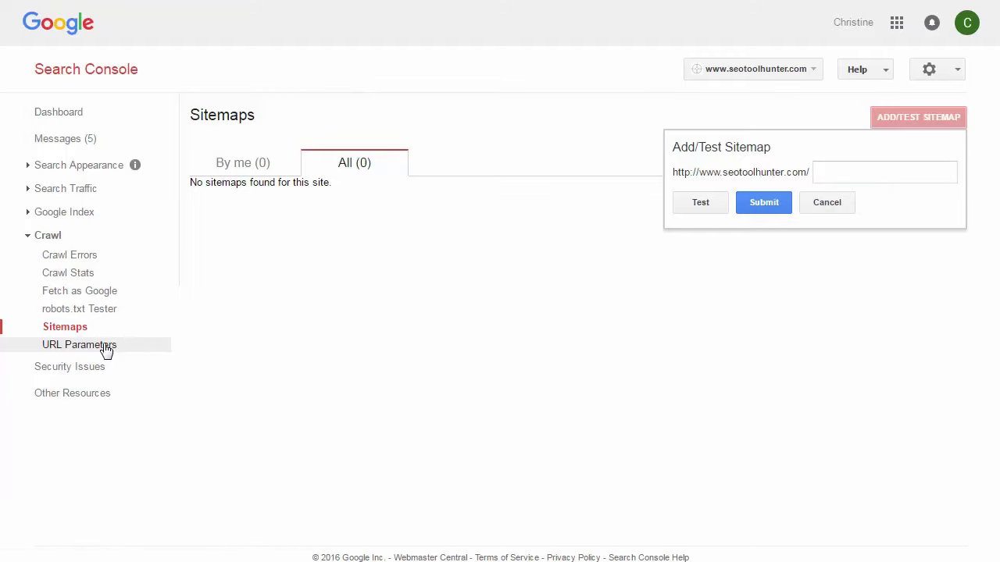
pyautogui.click(106, 352)
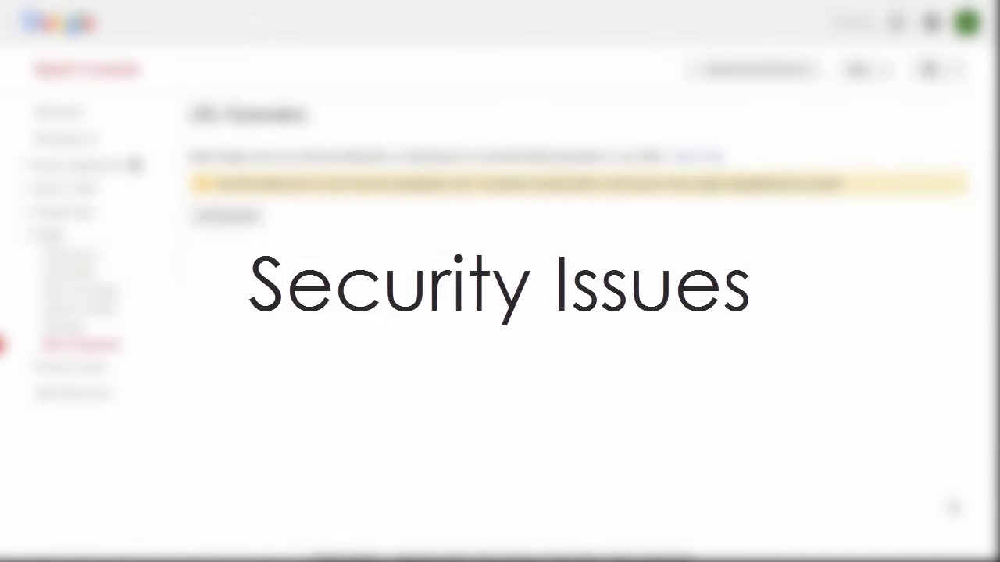
pyautogui.click(69, 367)
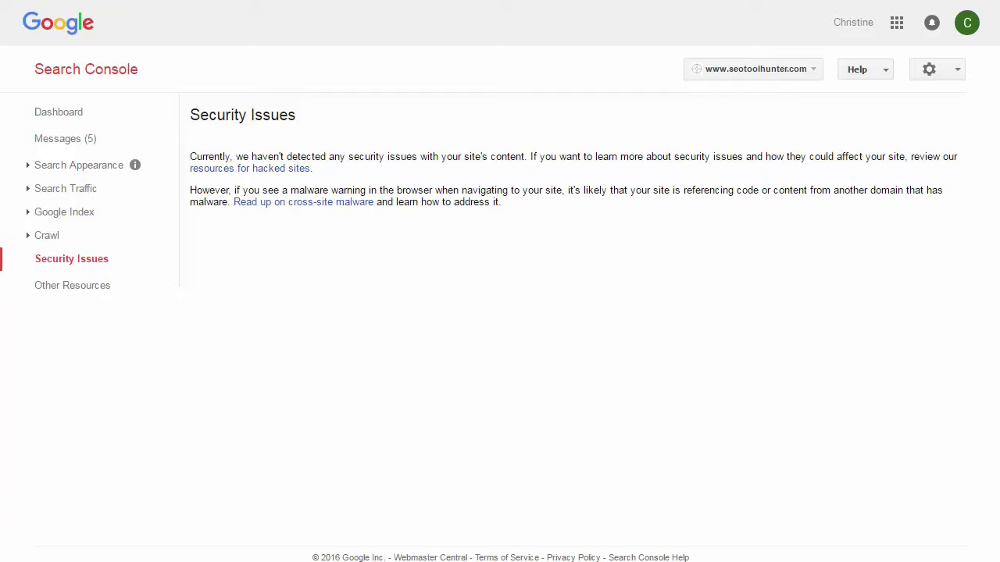
# View the popular Search Console Help topics and the Other Resources page
pyautogui.click(866, 74)
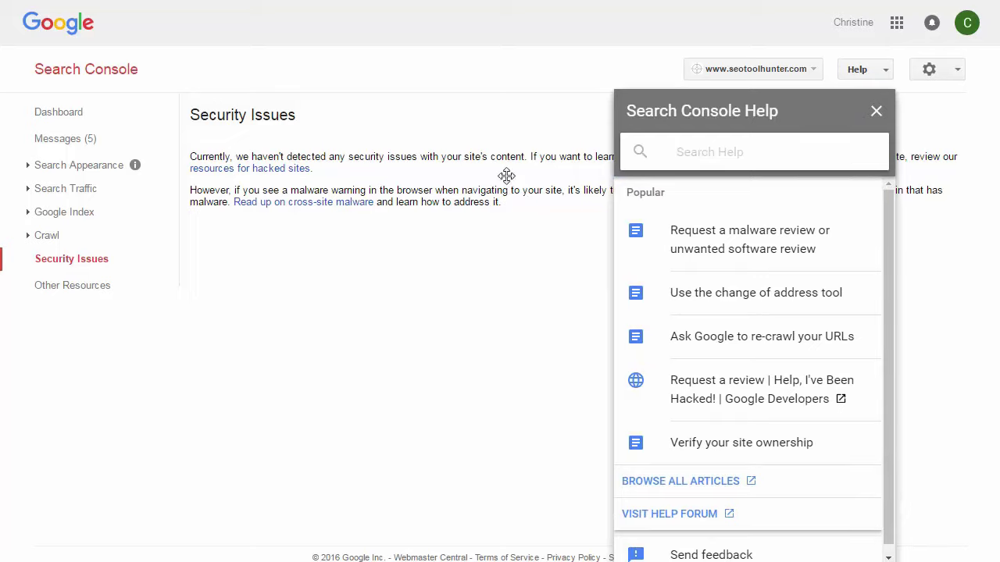
pyautogui.click(105, 293)
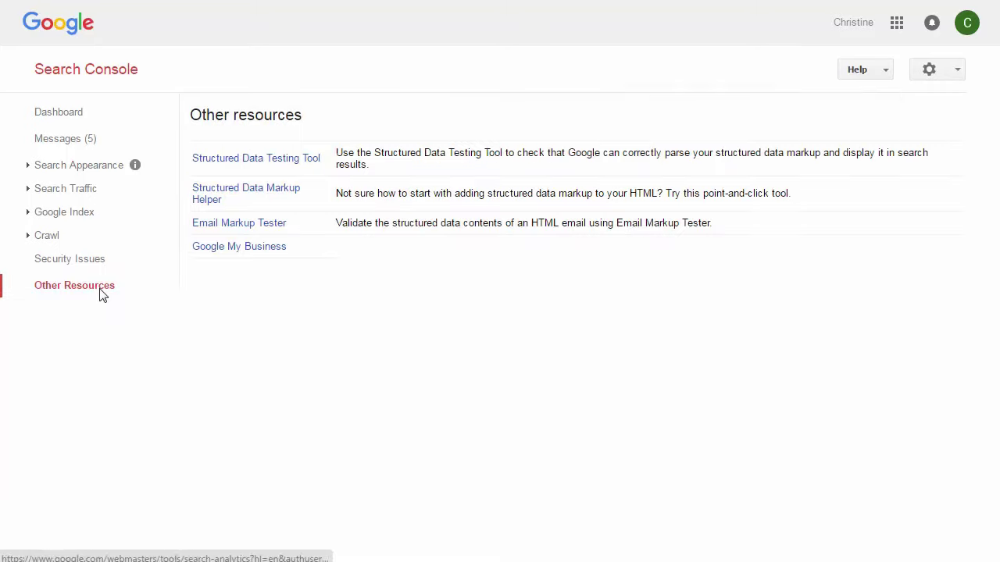